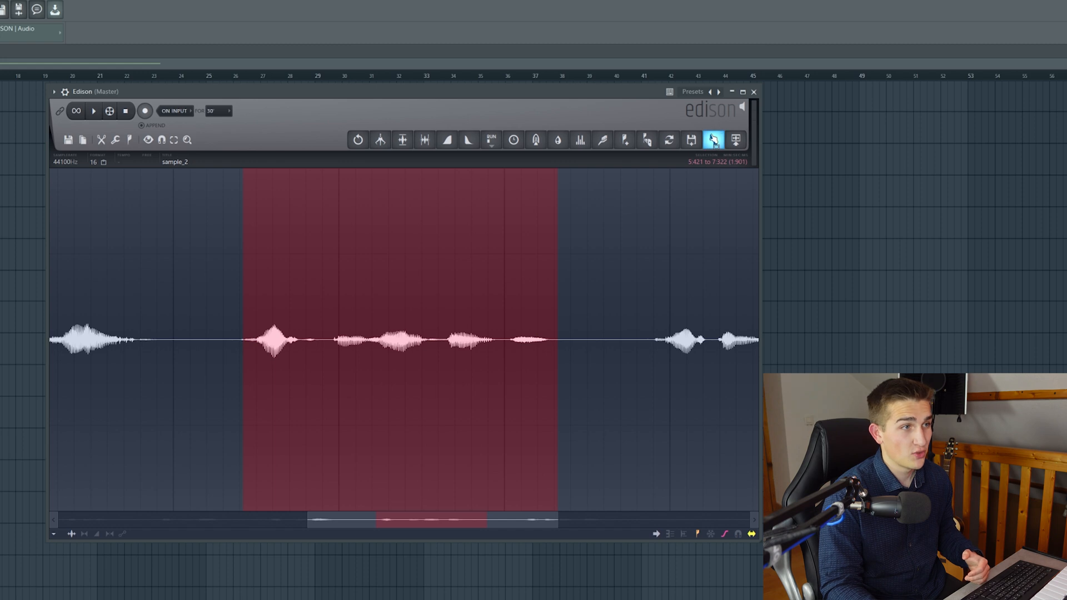
# Place the selected Edison recording at the start of the playlist's AUTOMATION track and rename the clip VOICE TAG.
pyautogui.moveTo(715, 139); pyautogui.dragTo(298, 99)
pyautogui.rightClick(384, 106)
pyautogui.press('F2')
pyautogui.write('VOICE TAG')
pyautogui.press('Return')
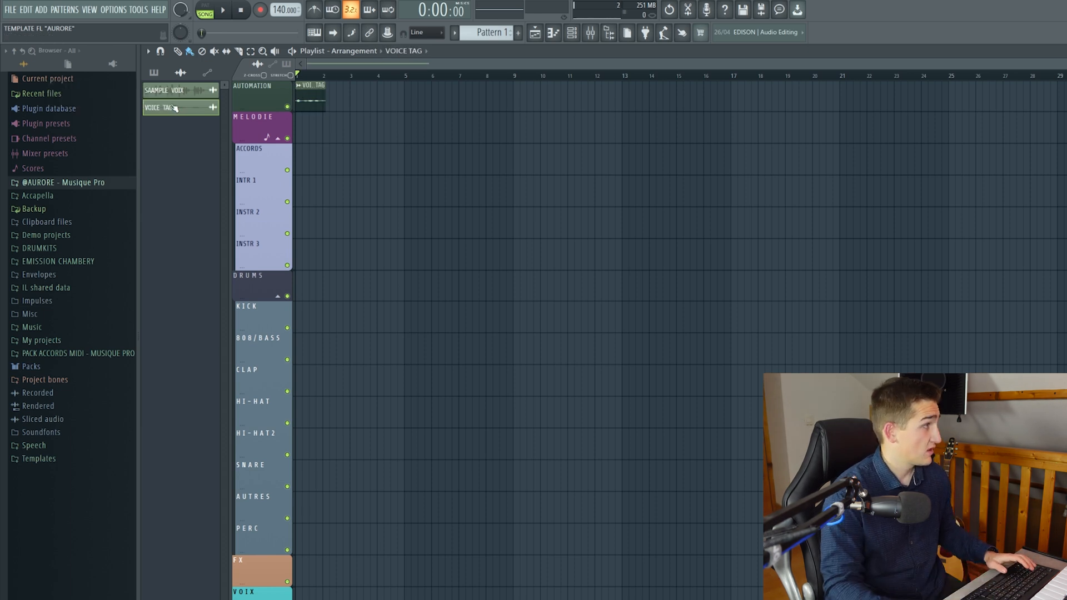
# Enable Normalize for the VOICE TAG sample and close its channel settings.
pyautogui.doubleClick(324, 99)
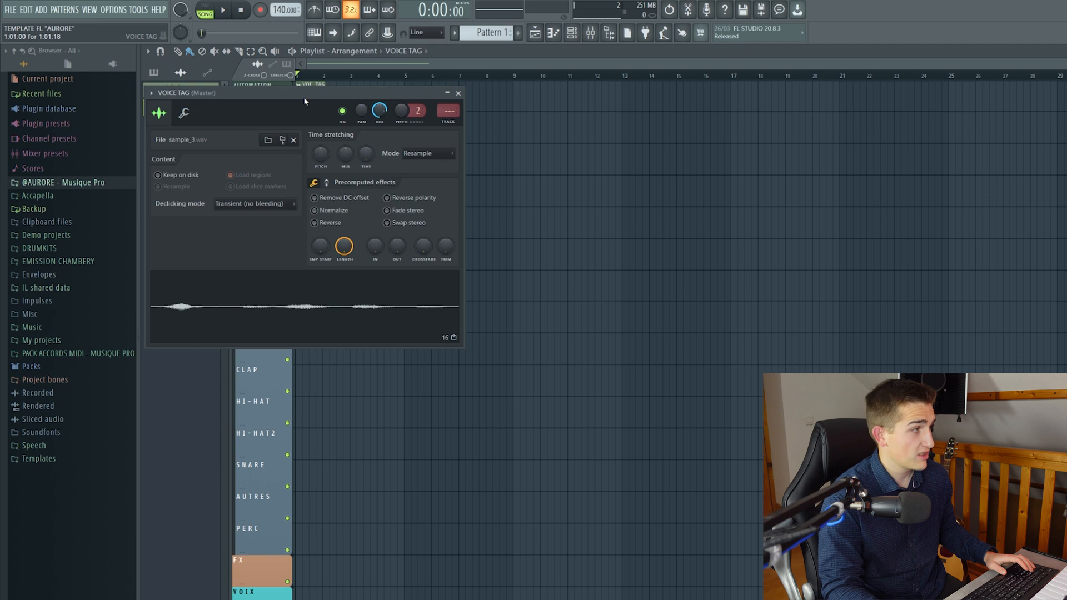
pyautogui.click(334, 210)
pyautogui.click(458, 95)
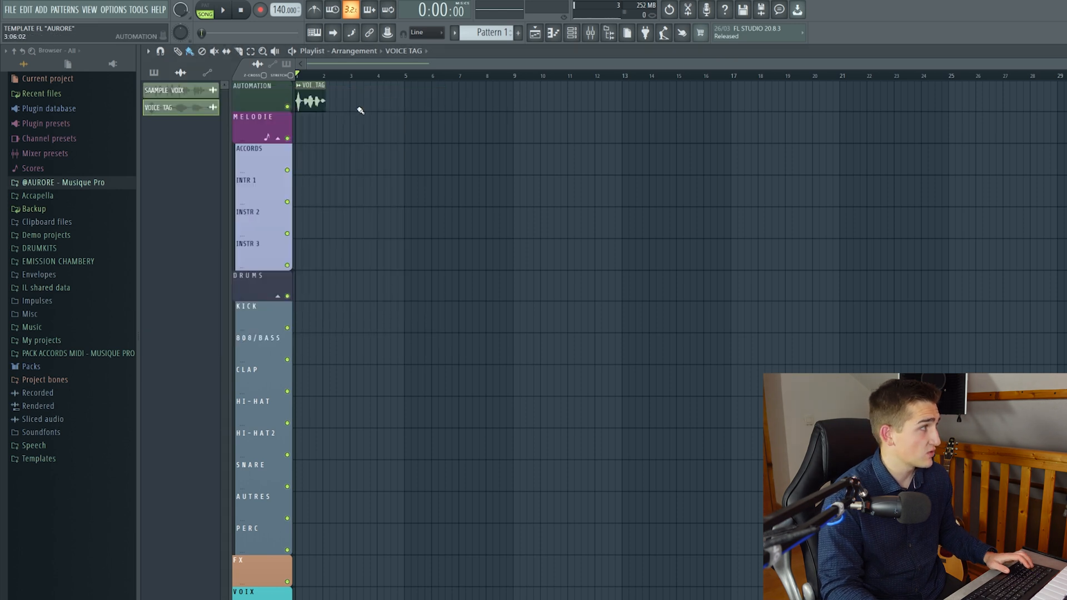
# Play back the VOICE TAG clip and make the AUTOMATION track taller.
pyautogui.scroll(5, 388, 102)
pyautogui.press('space')
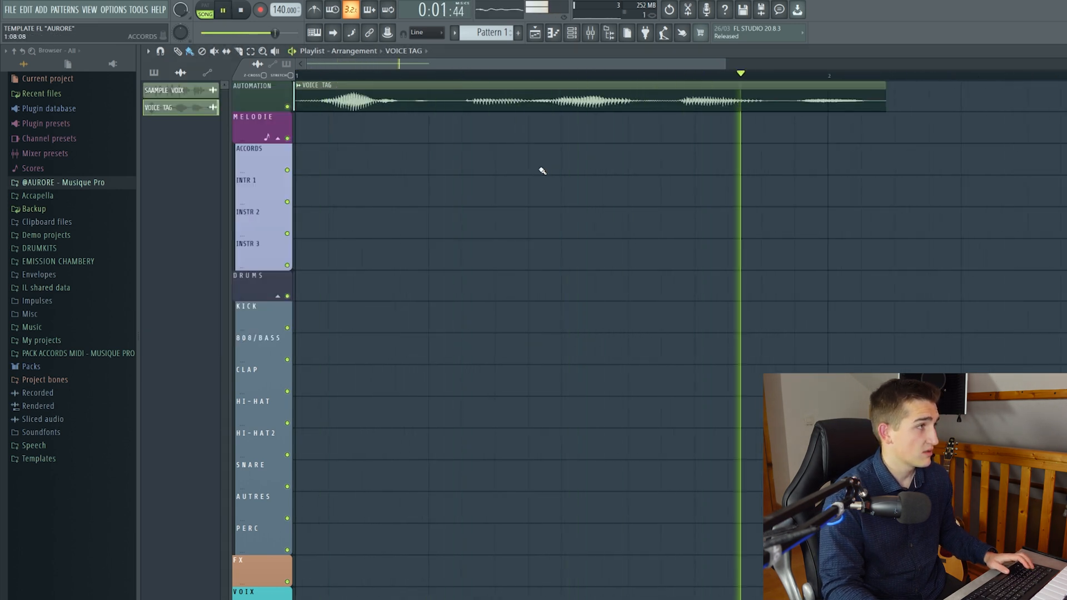
pyautogui.press('space')
pyautogui.moveTo(553, 111); pyautogui.dragTo(554, 159)
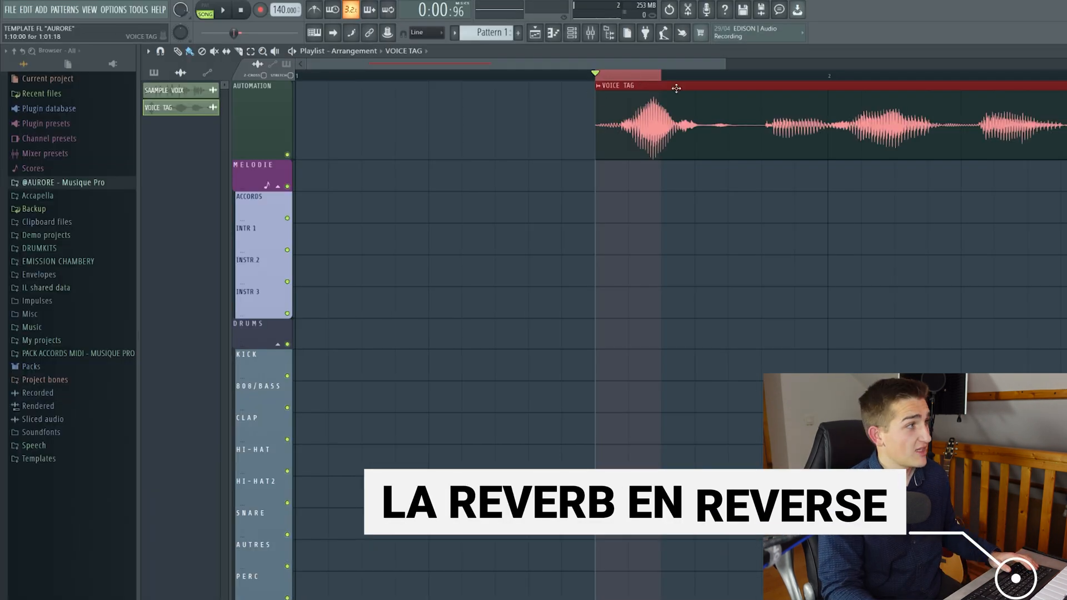
# Route the VOICE TAG channel to the VOICE TAG mixer track and load Fruity Reeverb 2 in its first effect slot.
pyautogui.doubleClick(607, 122)
pyautogui.moveTo(446, 111); pyautogui.dragTo(445, 117)
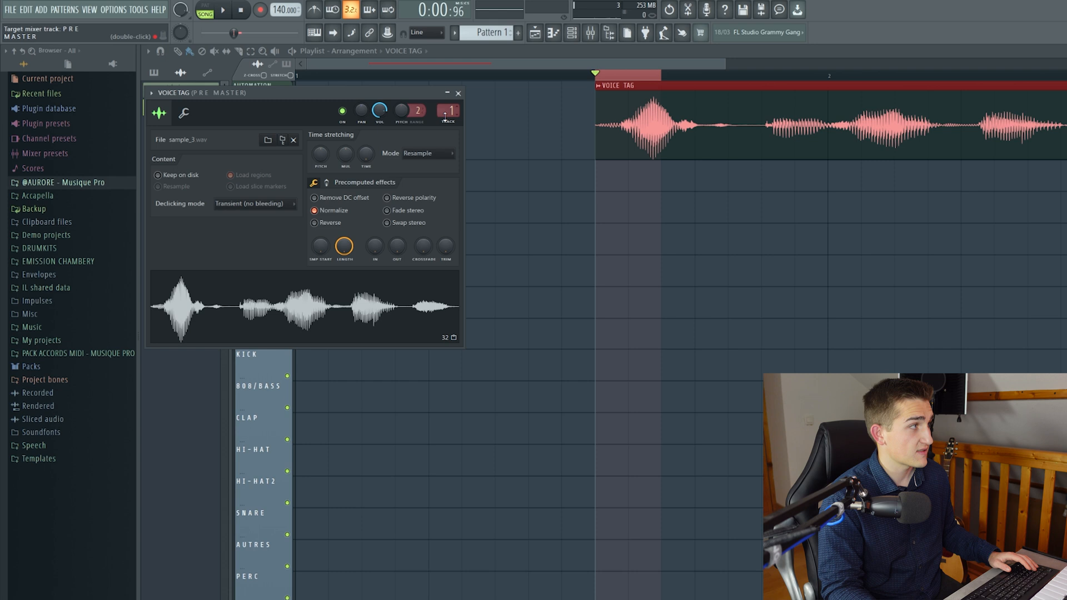
pyautogui.click(459, 93)
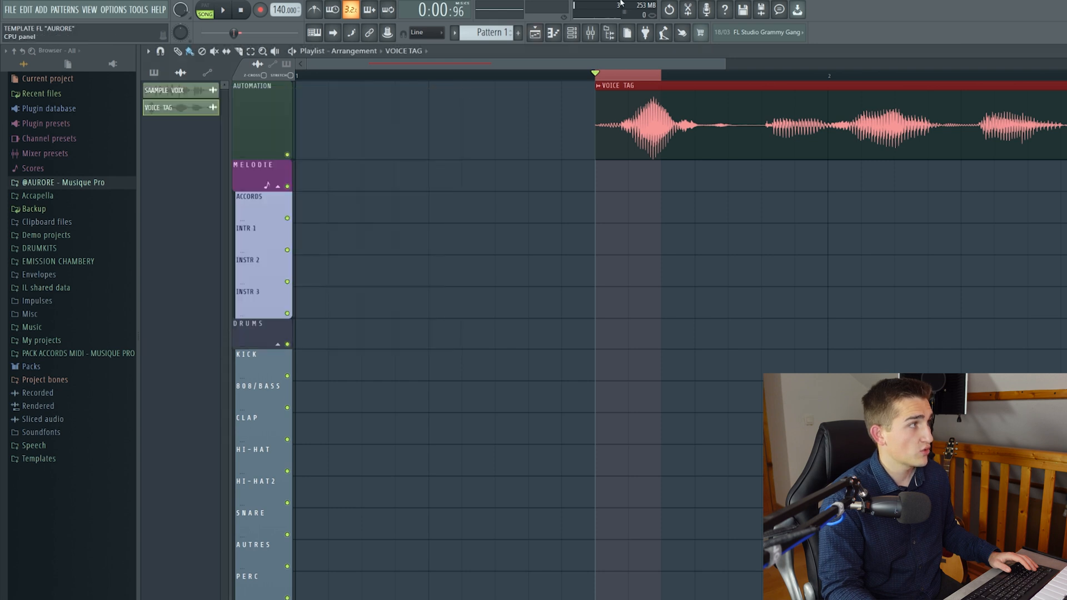
pyautogui.click(591, 32)
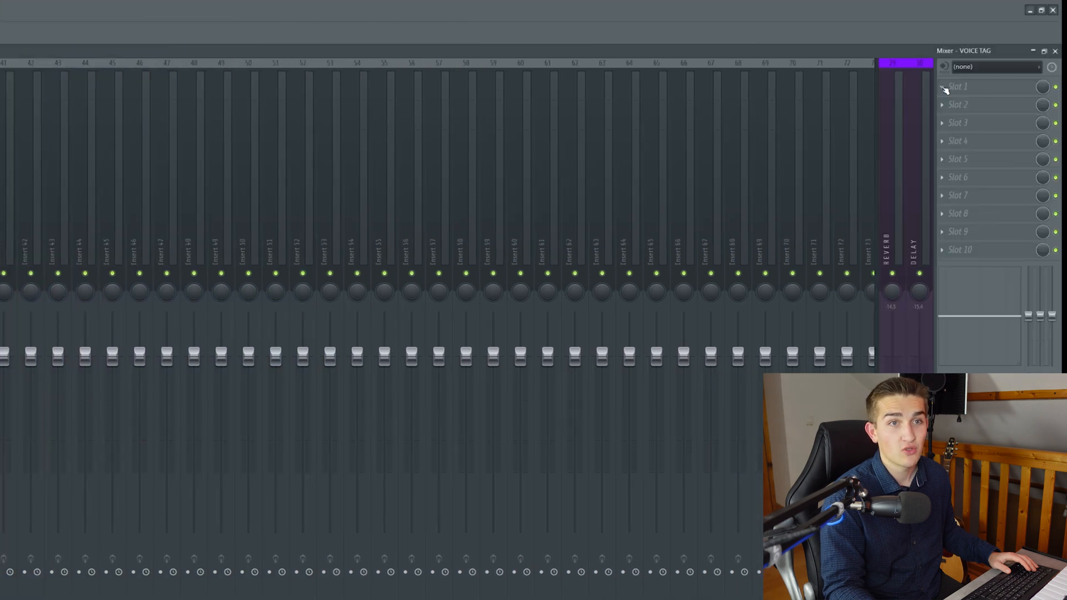
pyautogui.click(944, 88)
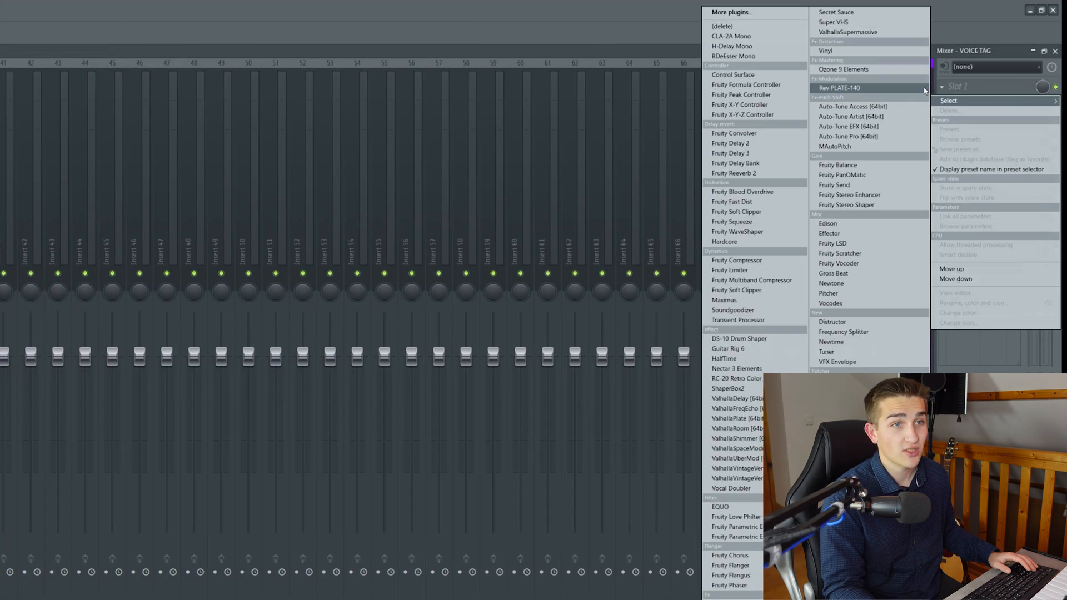
pyautogui.click(779, 179)
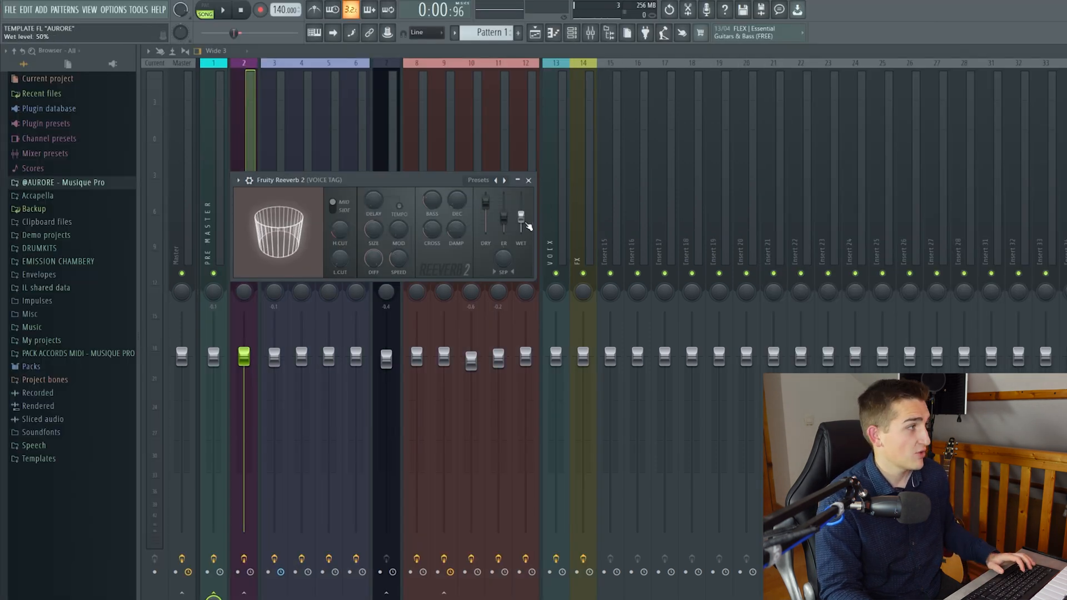
# Raise the wet level of Fruity Reeverb 2 to maximum, increase its room size, and play the voice tag with the reverb.
pyautogui.moveTo(520, 212); pyautogui.dragTo(520, 196)
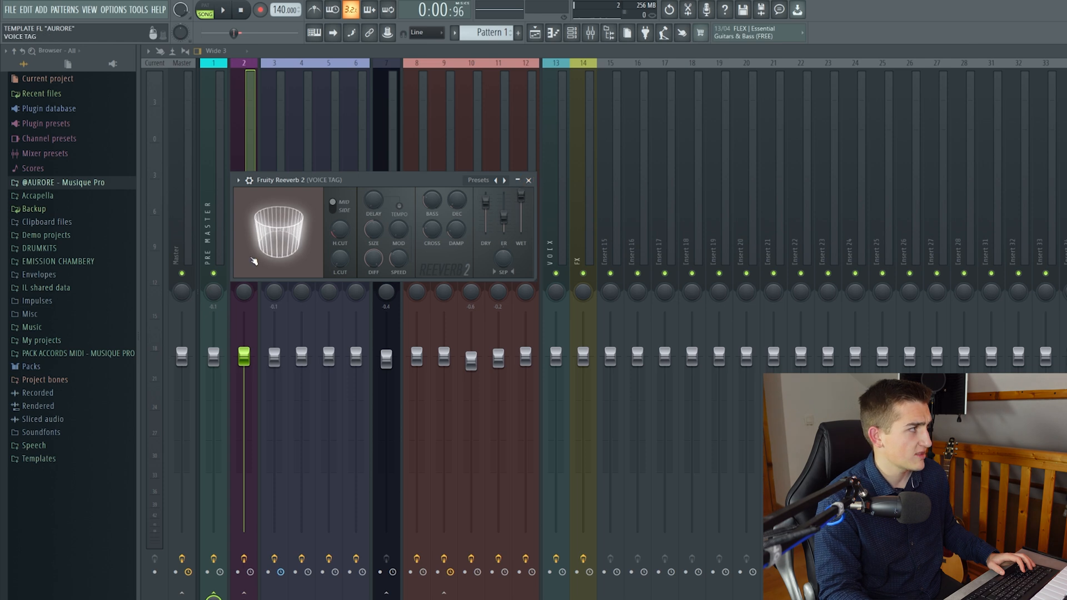
pyautogui.moveTo(373, 230); pyautogui.dragTo(373, 192)
pyautogui.click(528, 180)
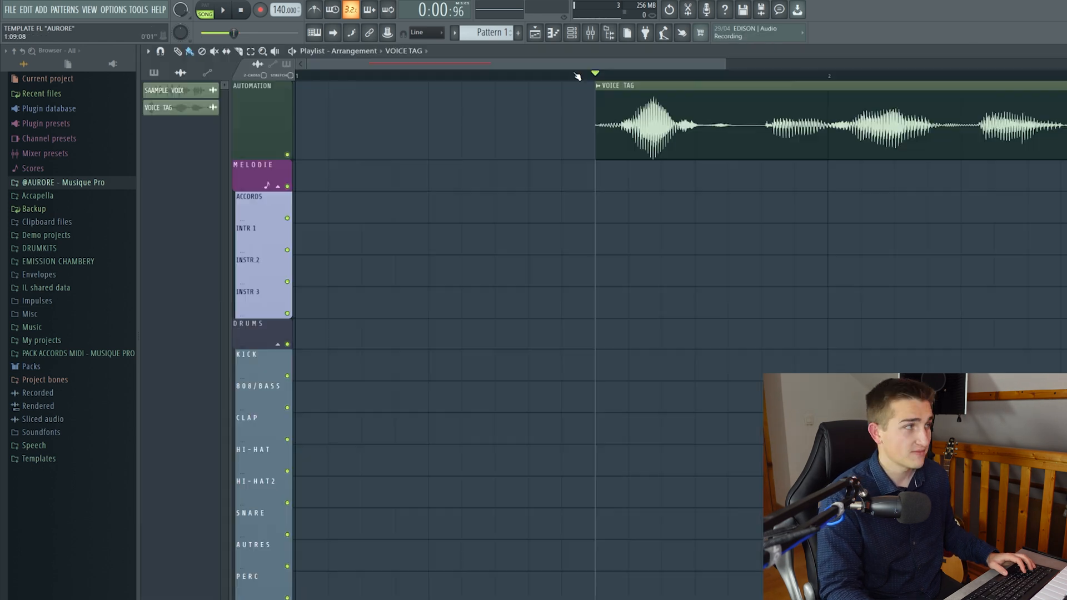
pyautogui.press('space')
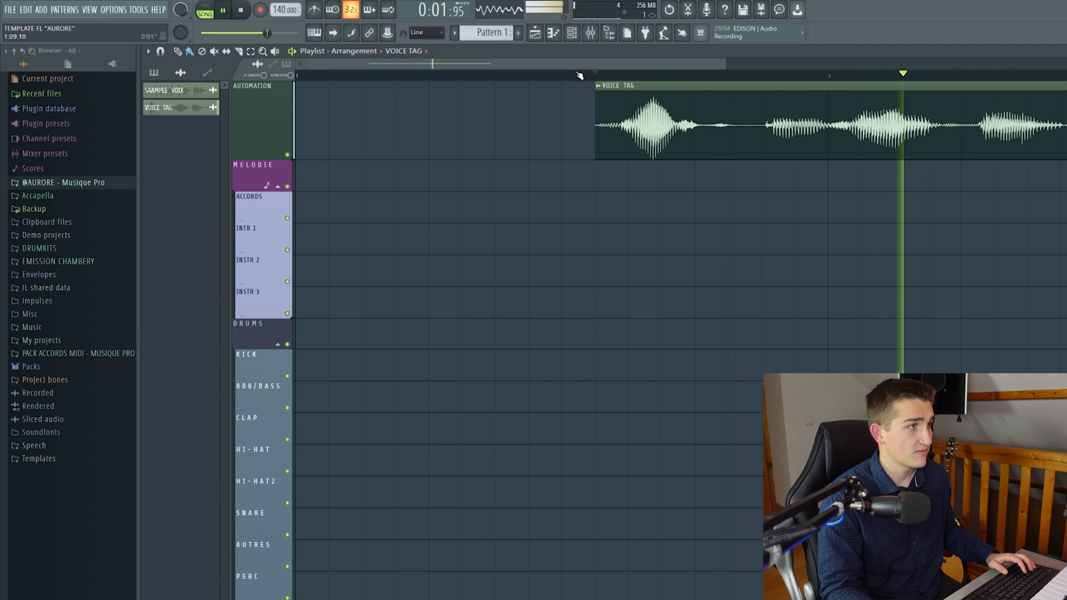
pyautogui.press('space')
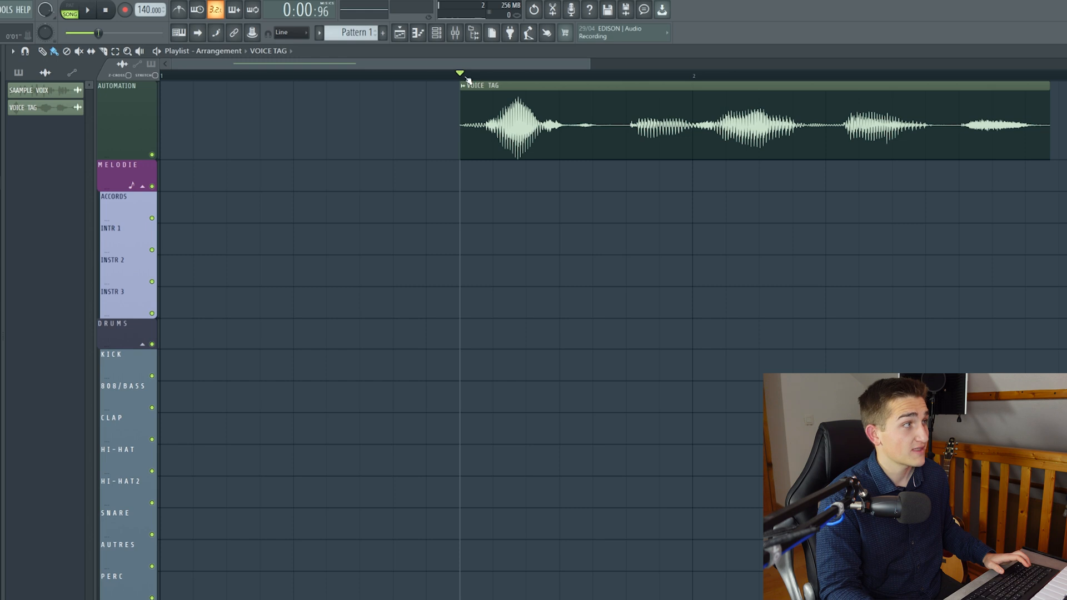
# Consolidate the opening sound of the VOICE TAG clip to a 16-bit stereo WAV, leaving the remainder as tail.
pyautogui.moveTo(463, 75); pyautogui.dragTo(534, 81)
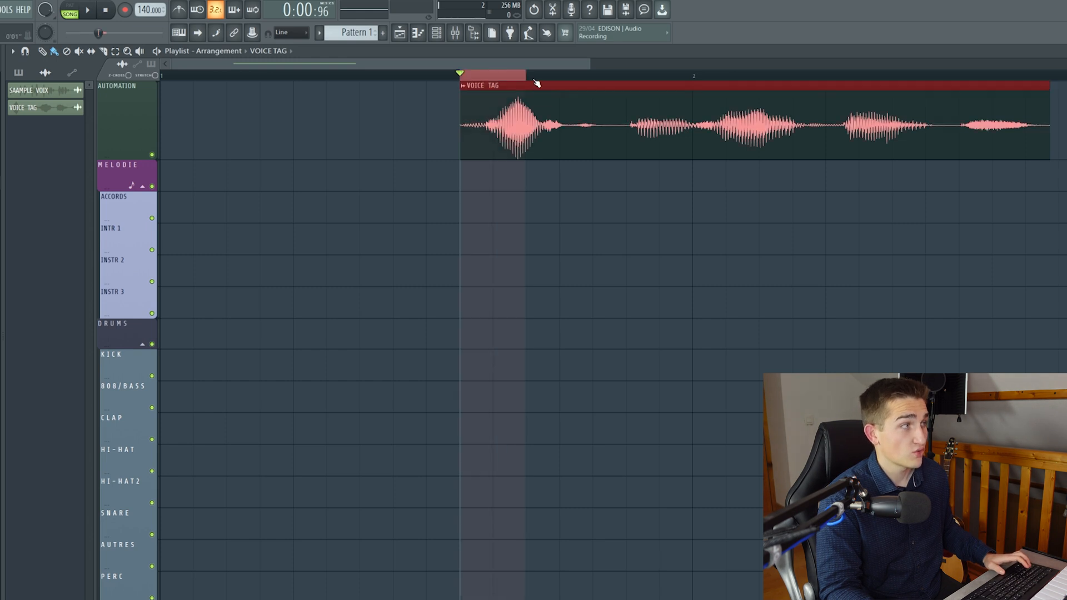
pyautogui.press('space')
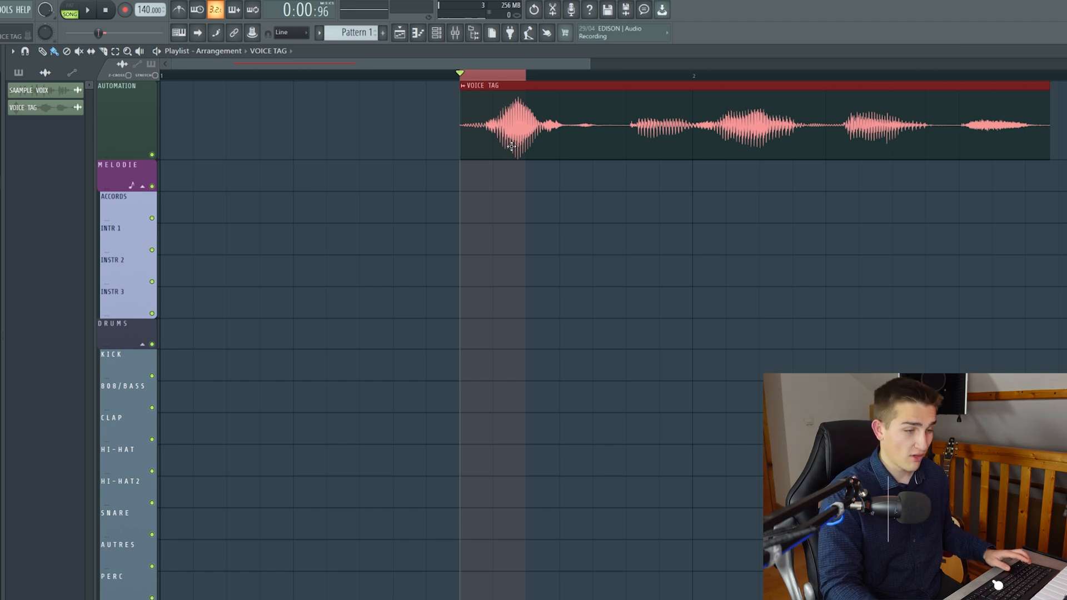
pyautogui.hotkey('ctrl', 'alt', 'c')
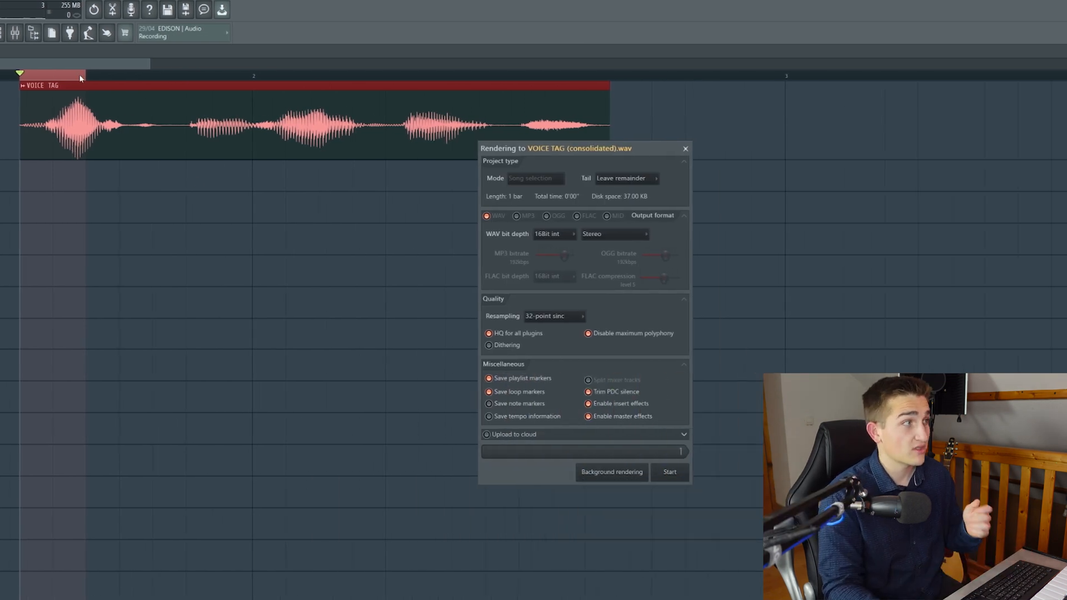
pyautogui.click(670, 473)
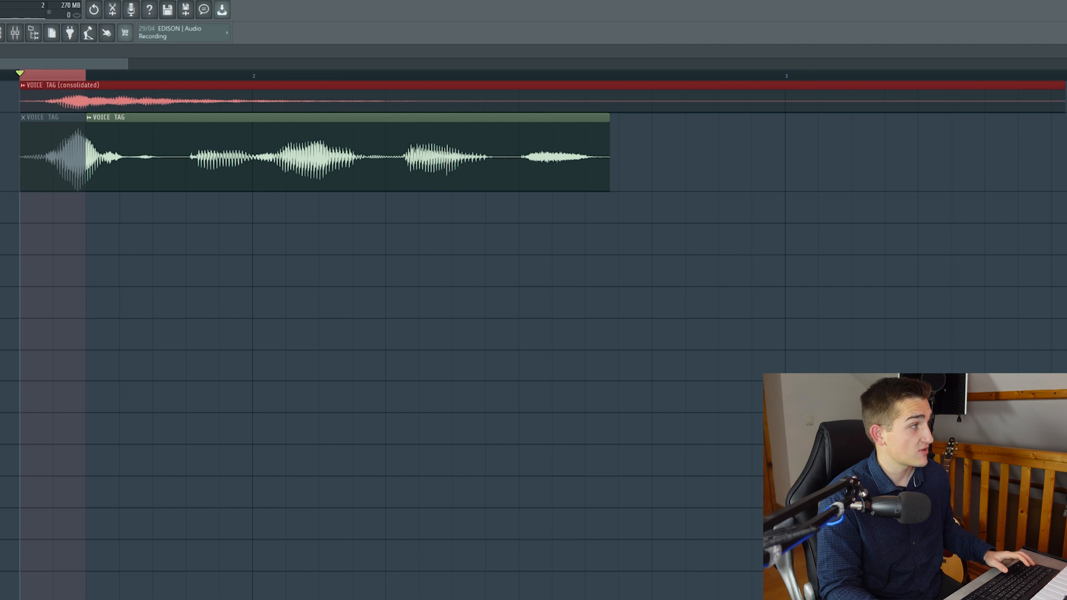
# Clear the time selection and play the consolidated reverb clip on its own.
pyautogui.keyDown('ctrl'); pyautogui.click(6, 77); pyautogui.keyUp('ctrl')
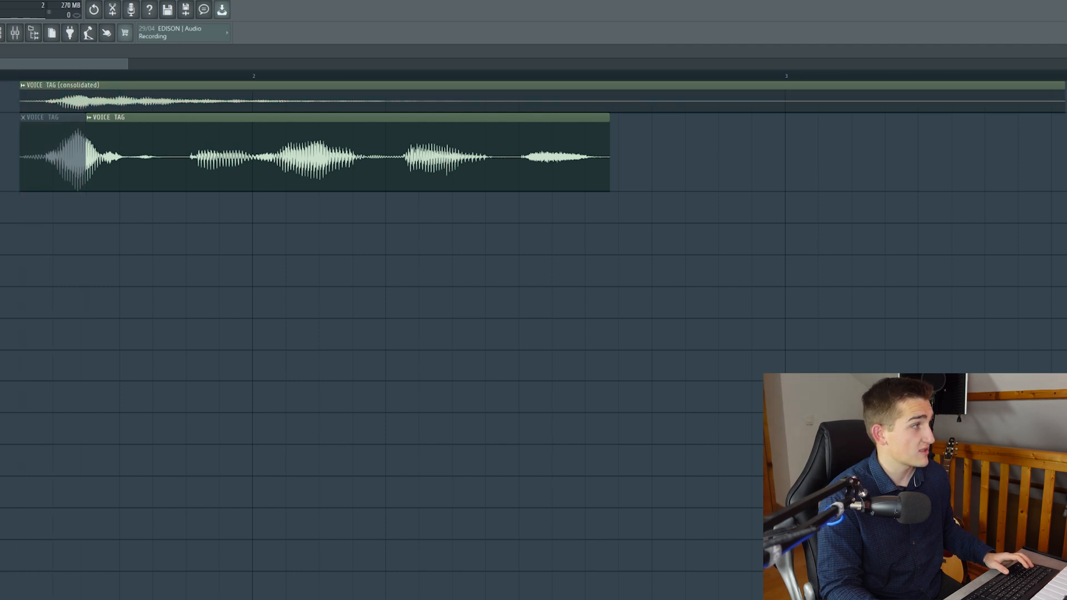
pyautogui.press('space')
pyautogui.press('space')
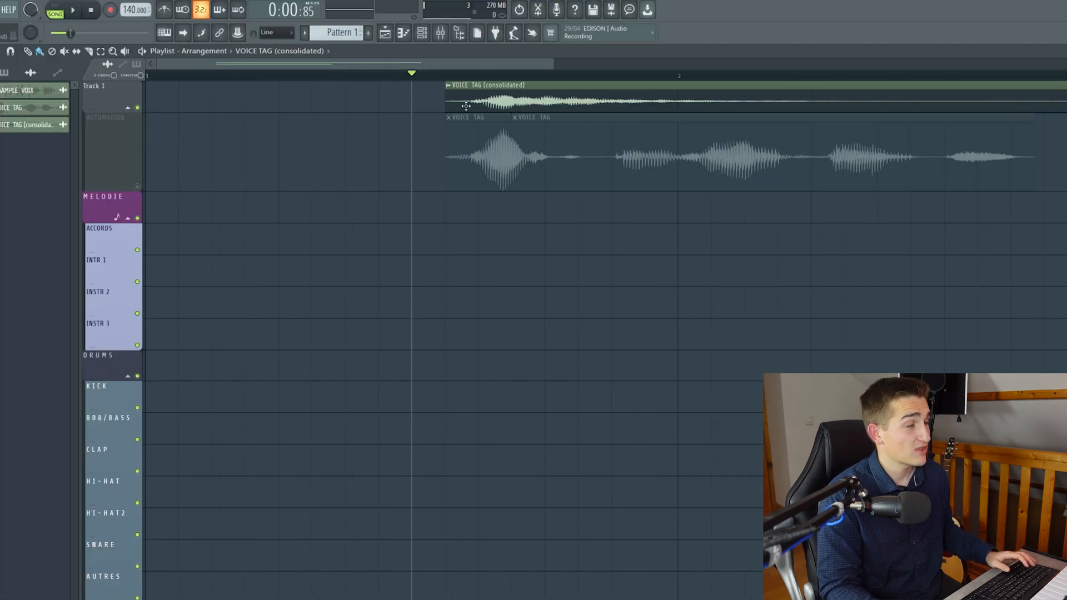
# Reverse the consolidated reverb clip and shift the VOICE TAG clip slightly later so the reversed tail leads into it.
pyautogui.doubleClick(474, 95)
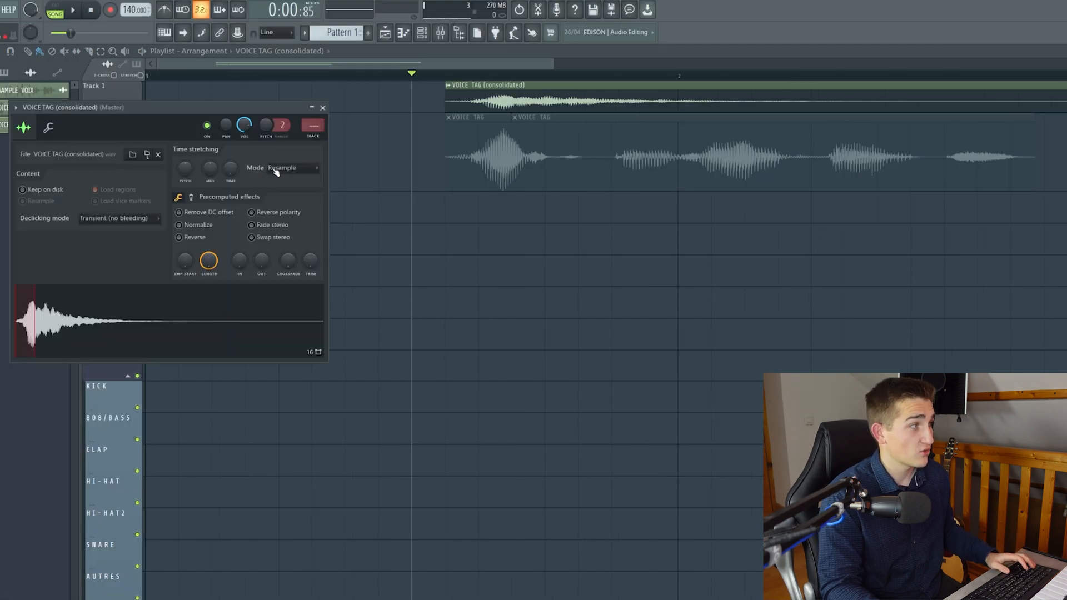
pyautogui.click(179, 237)
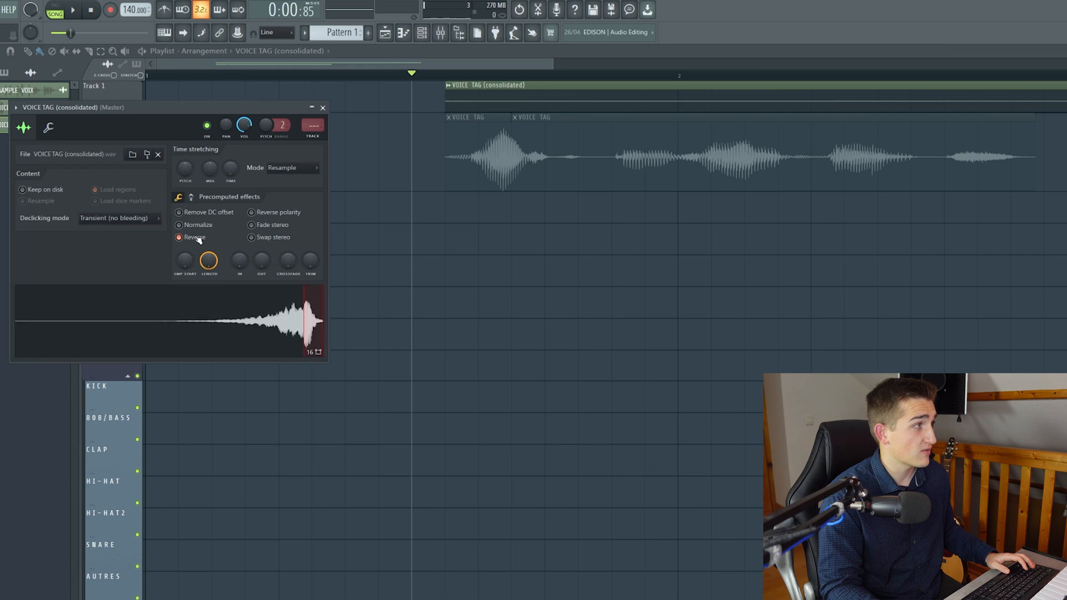
pyautogui.moveTo(519, 166); pyautogui.dragTo(586, 166)
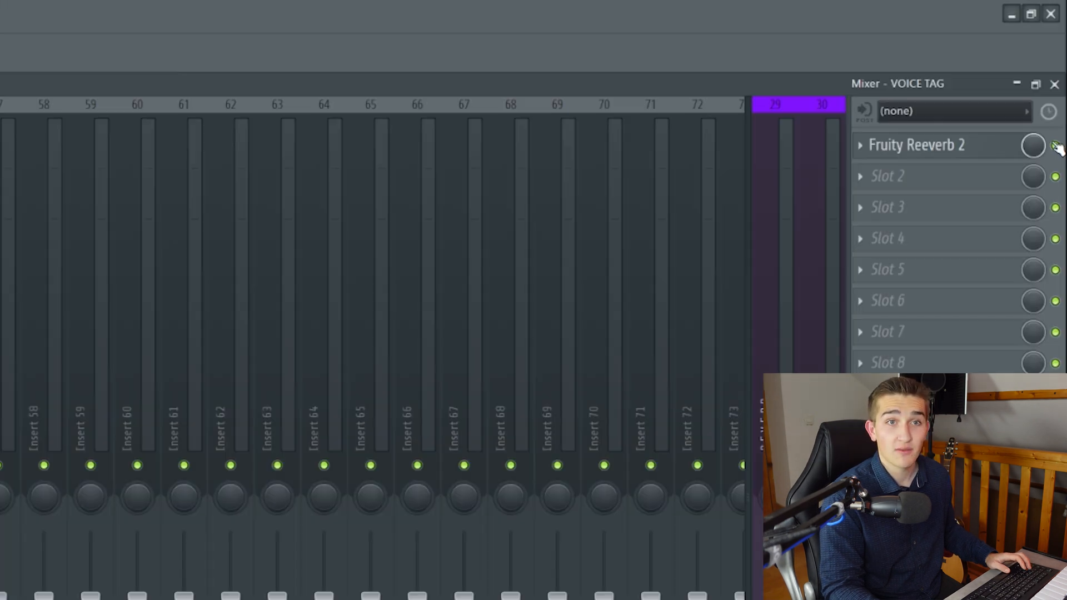
# Bypass Fruity Reeverb 2 on the VOICE TAG mixer track and play the reversed reverb leading into the voice.
pyautogui.click(1056, 83)
pyautogui.press('space')
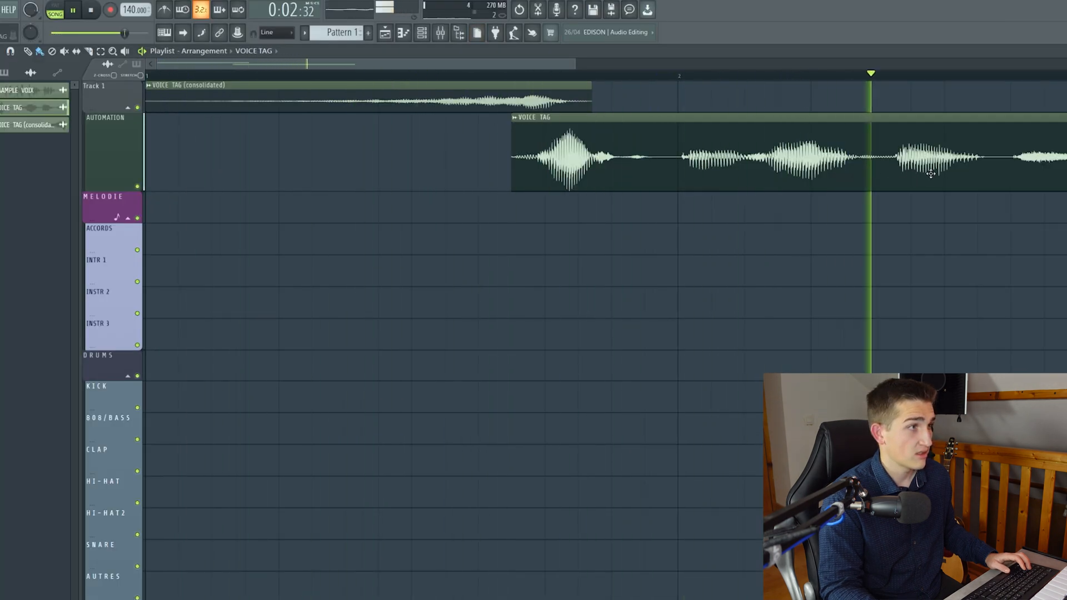
pyautogui.press('space')
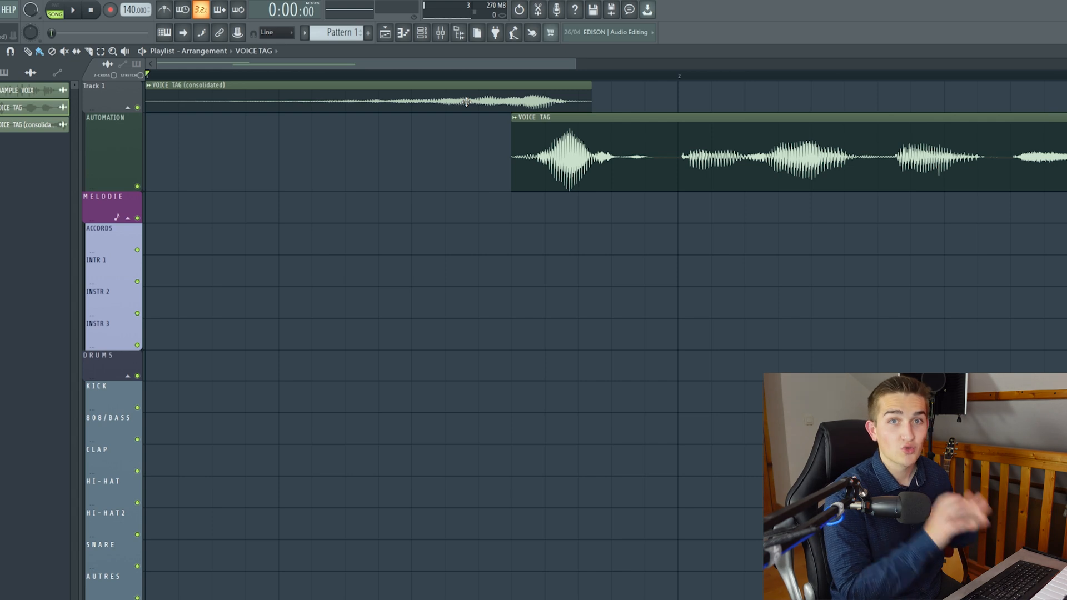
pyautogui.press('space')
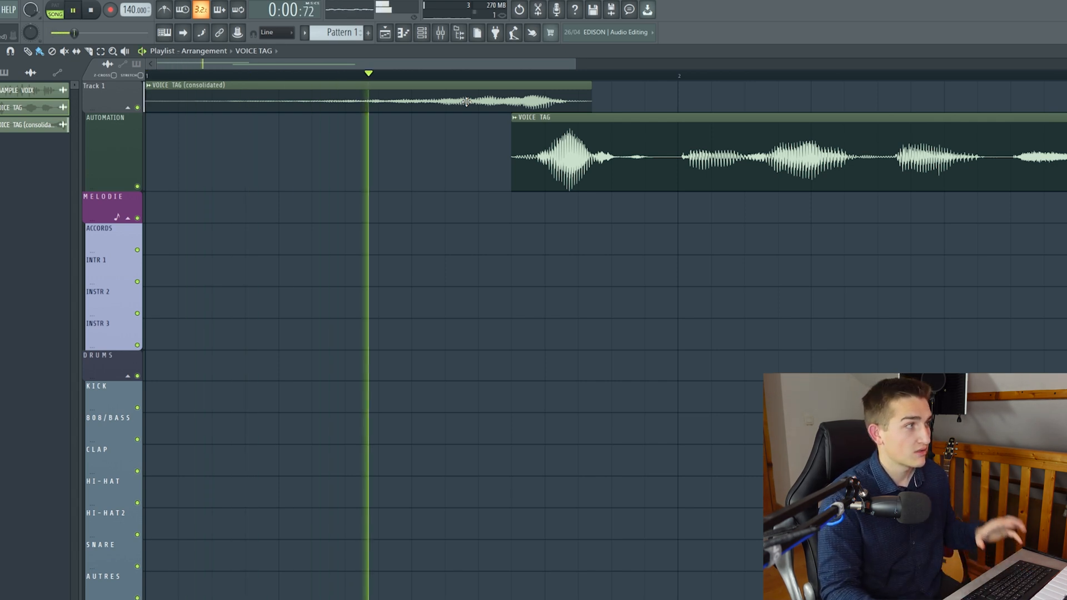
pyautogui.press('space')
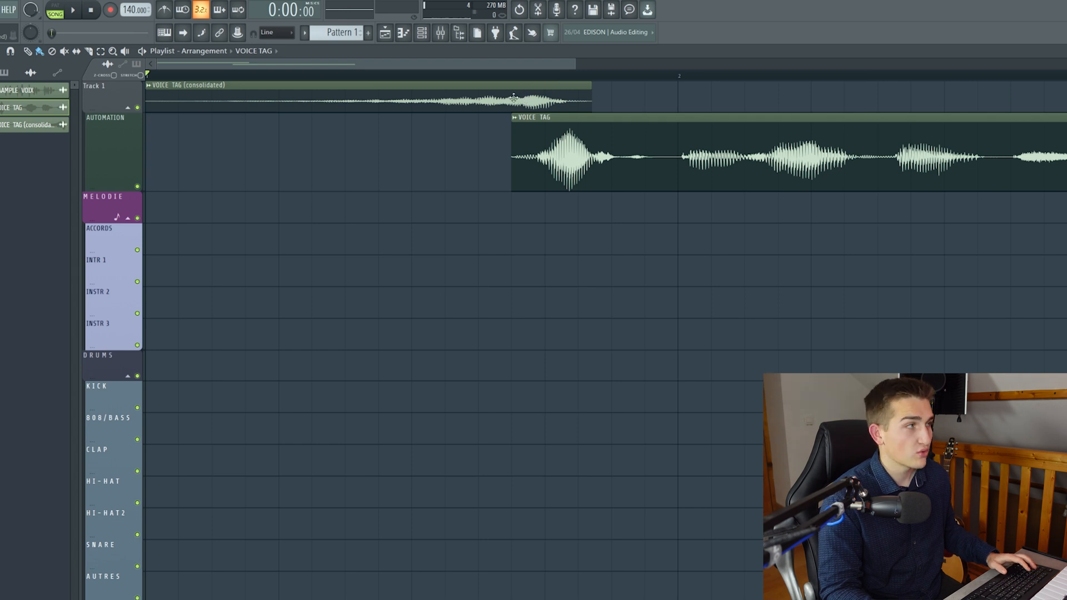
# Set the consolidated clip's declicking mode to Smooth (bleeding) and play the transition into the voice tag.
pyautogui.doubleClick(519, 100)
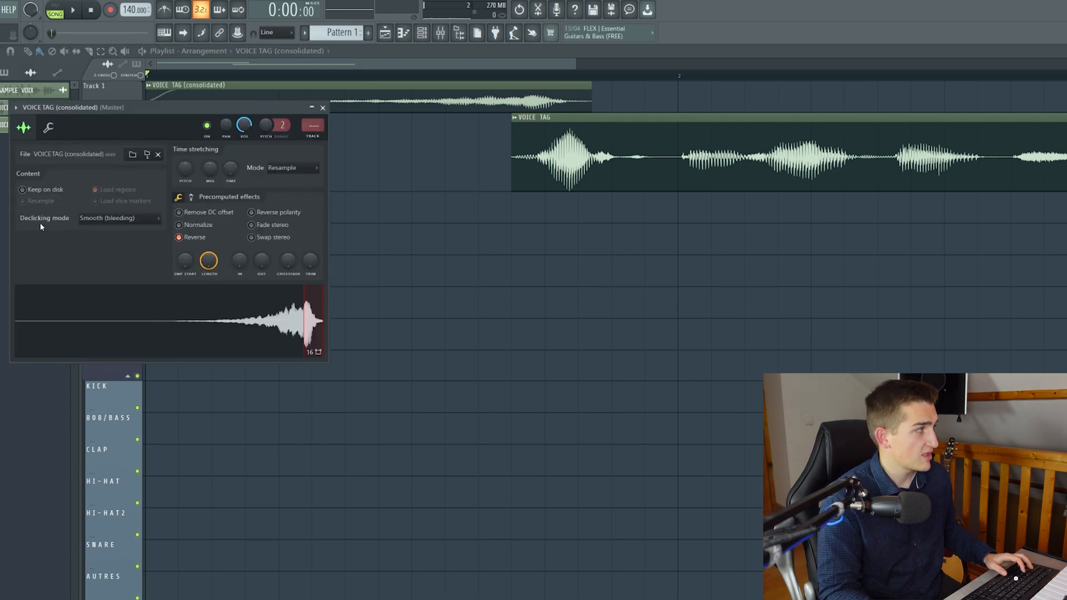
pyautogui.click(111, 218)
pyautogui.click(111, 275)
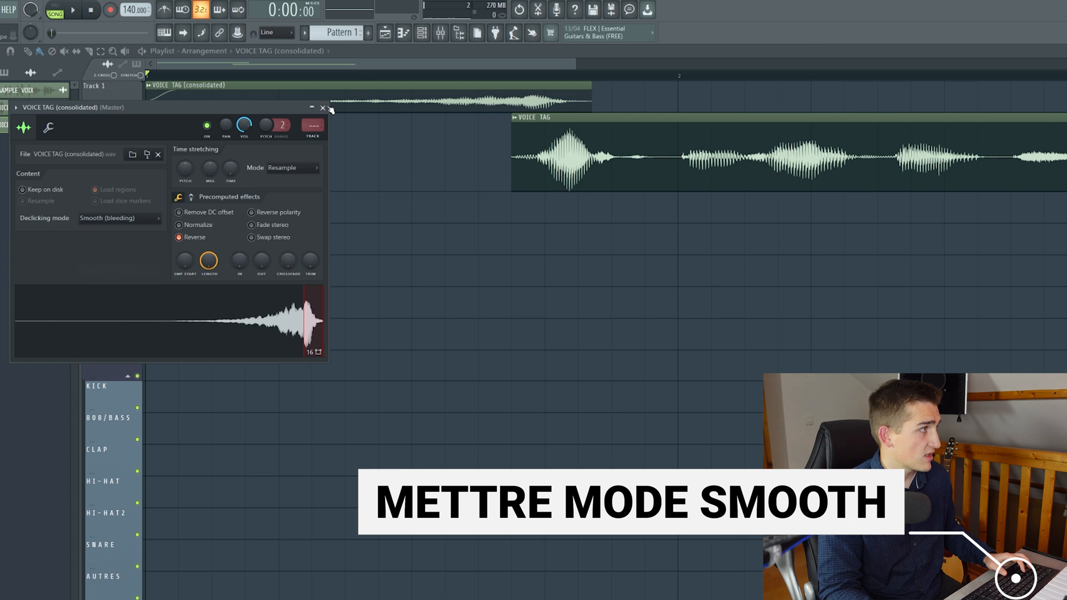
pyautogui.click(322, 107)
pyautogui.moveTo(1064, 222); pyautogui.dragTo(811, 224)
pyautogui.press('space')
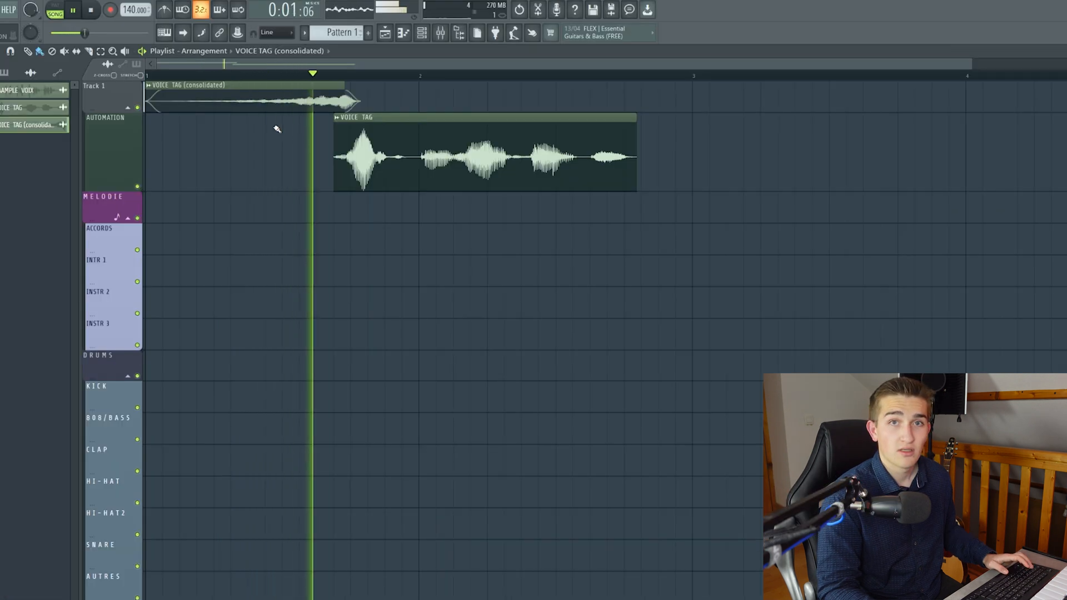
pyautogui.press('space')
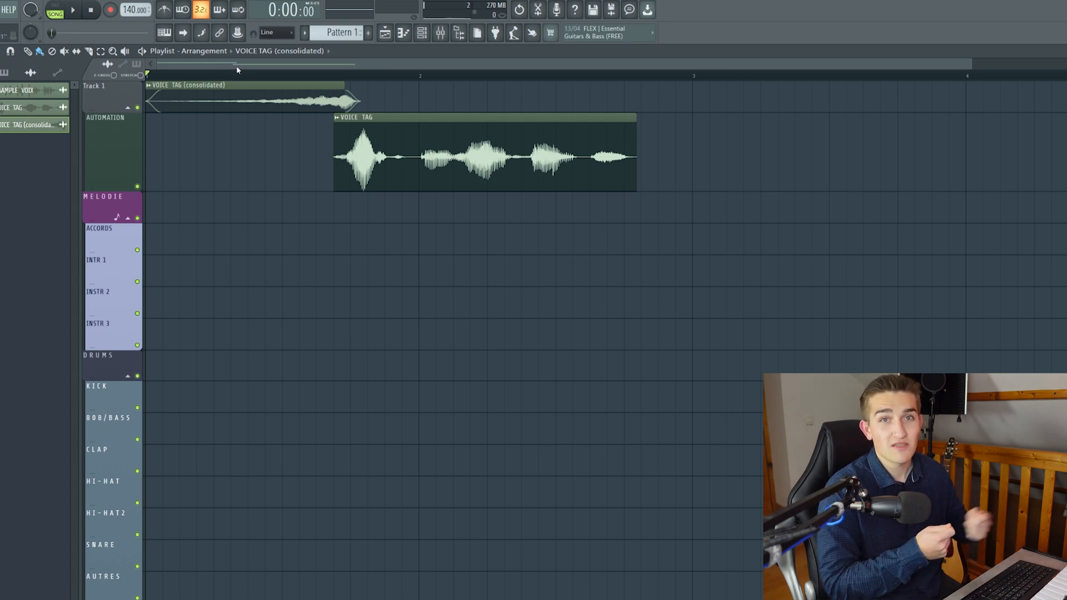
# Route the reversed consolidated clip to its own INTRO mixer track and show the mixer.
pyautogui.doubleClick(274, 92)
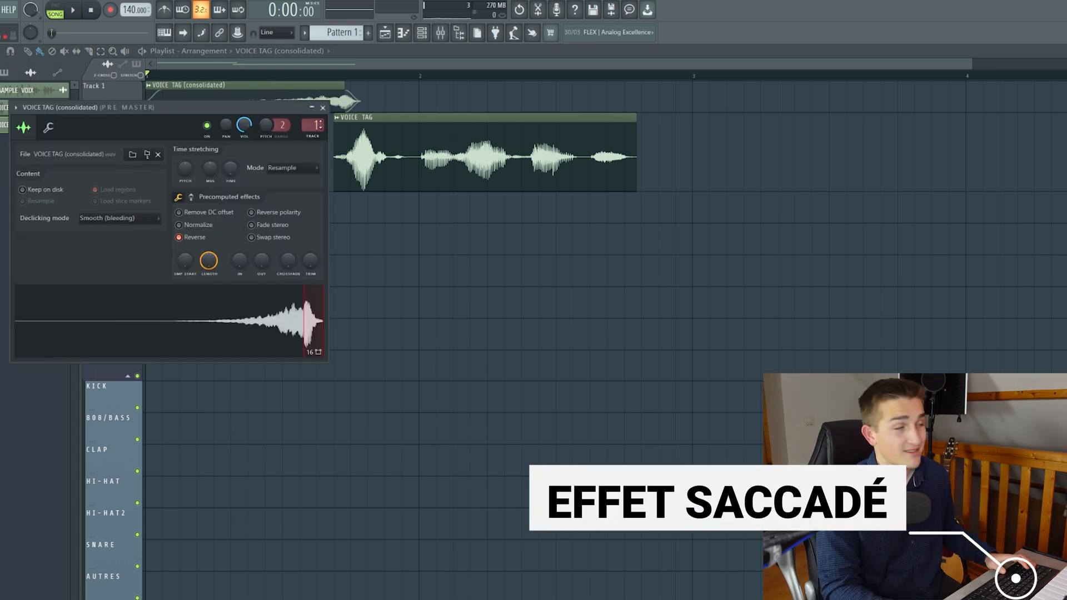
pyautogui.click(323, 107)
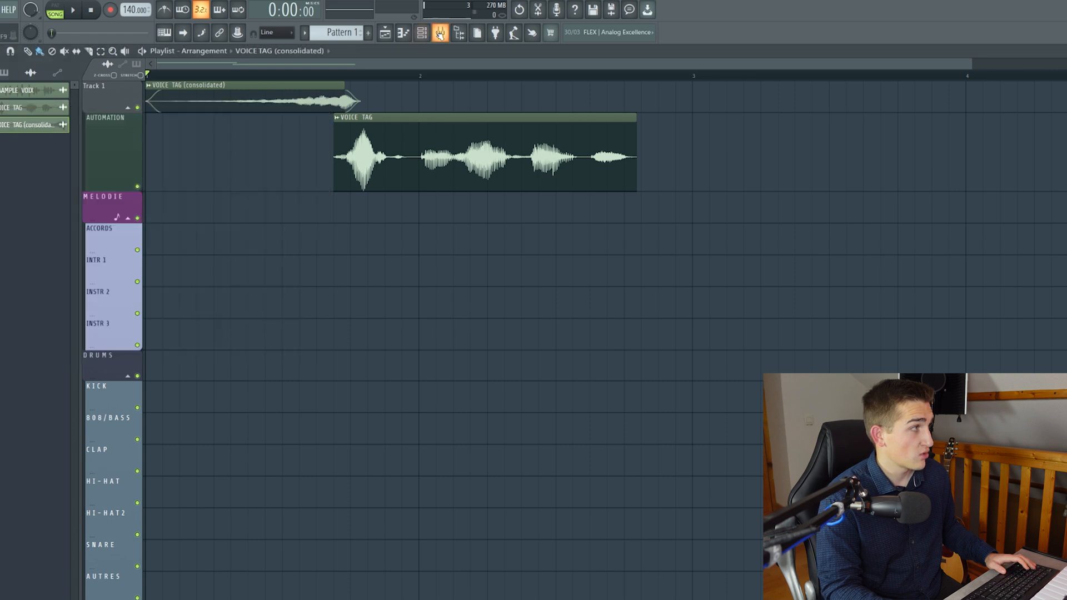
pyautogui.click(439, 33)
# Load Fruity PanOMatic on the INTRO mixer track and set its LFO to modulate volume with increased amount and speed.
pyautogui.click(948, 89)
pyautogui.moveTo(958, 108)
pyautogui.click(728, 26)
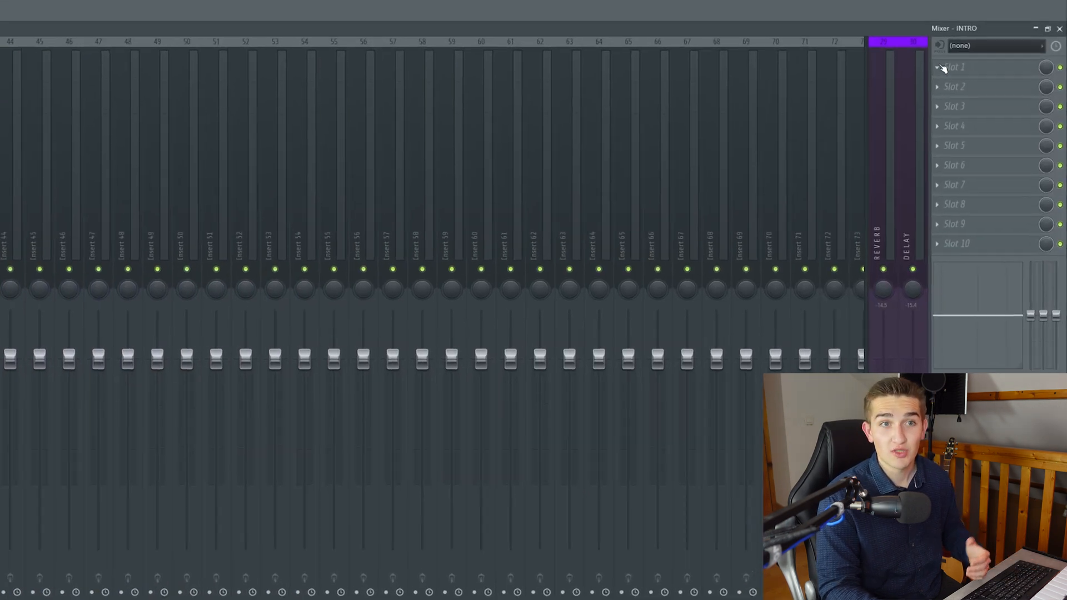
pyautogui.click(943, 67)
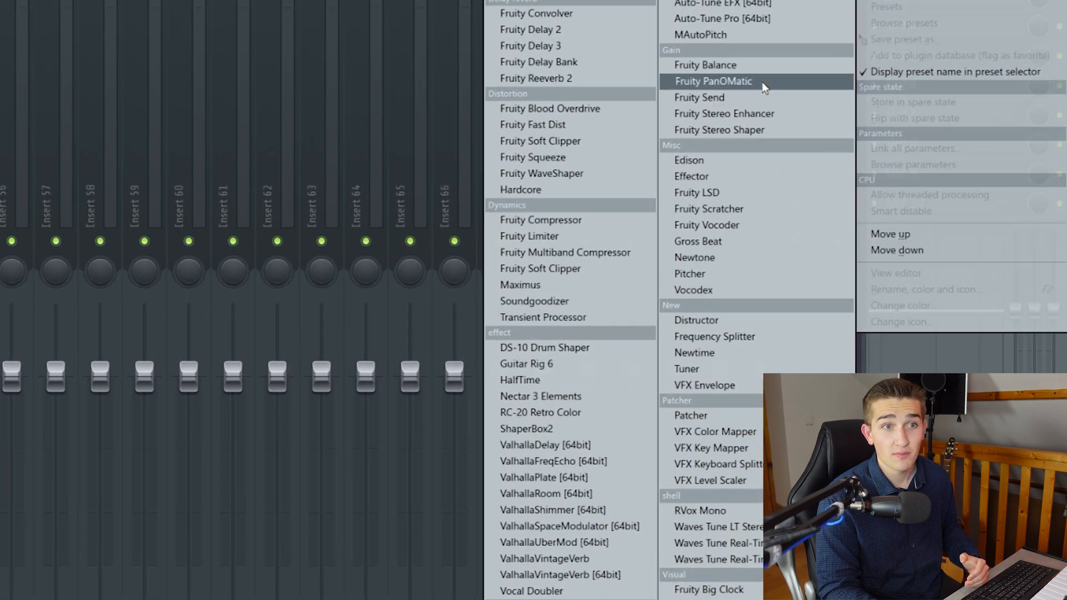
pyautogui.click(761, 82)
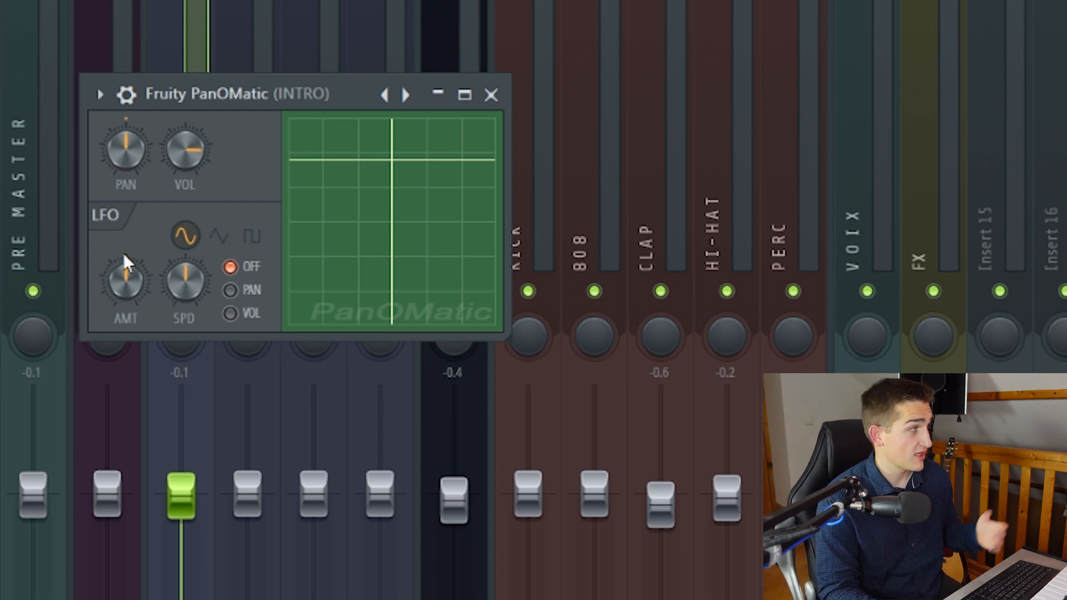
pyautogui.moveTo(126, 282); pyautogui.dragTo(126, 217)
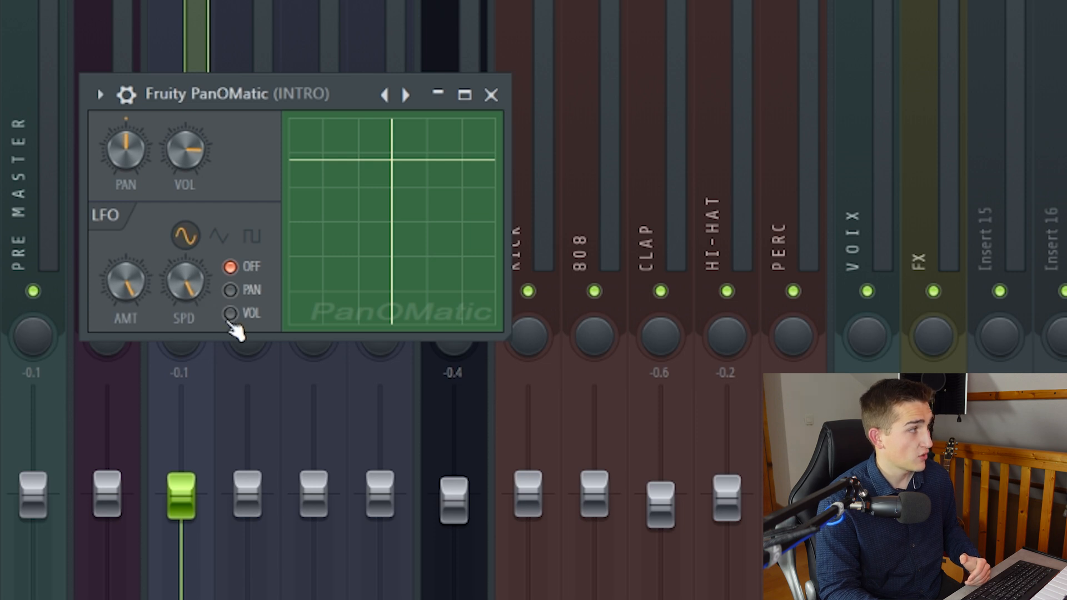
pyautogui.click(229, 315)
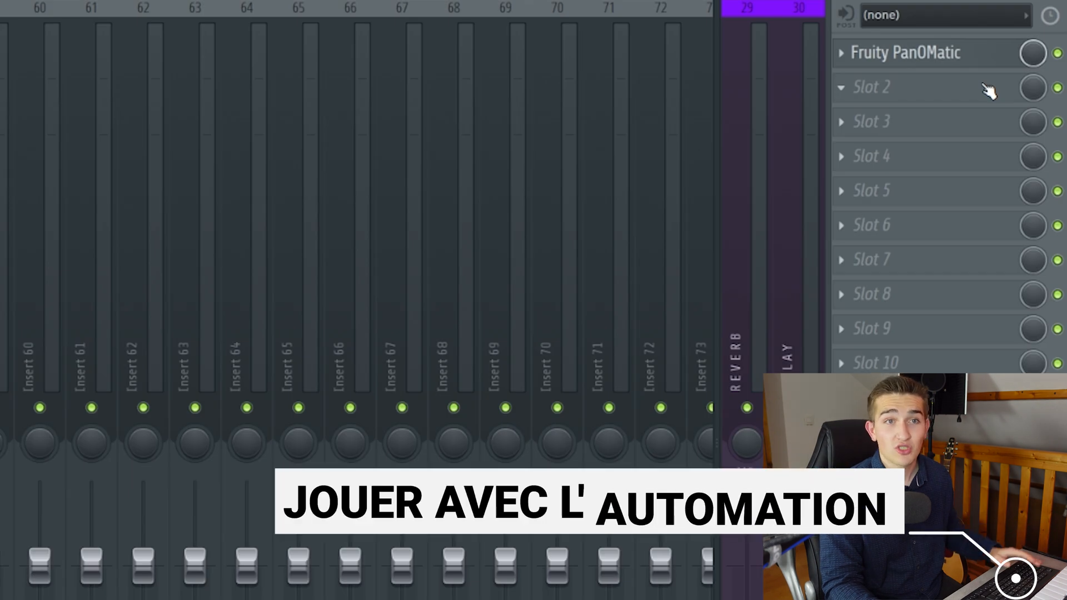
# Create an automation clip for PanOMatic's mix level, lower its starting point and add a full-level point before the clip's end.
pyautogui.rightClick(1033, 53)
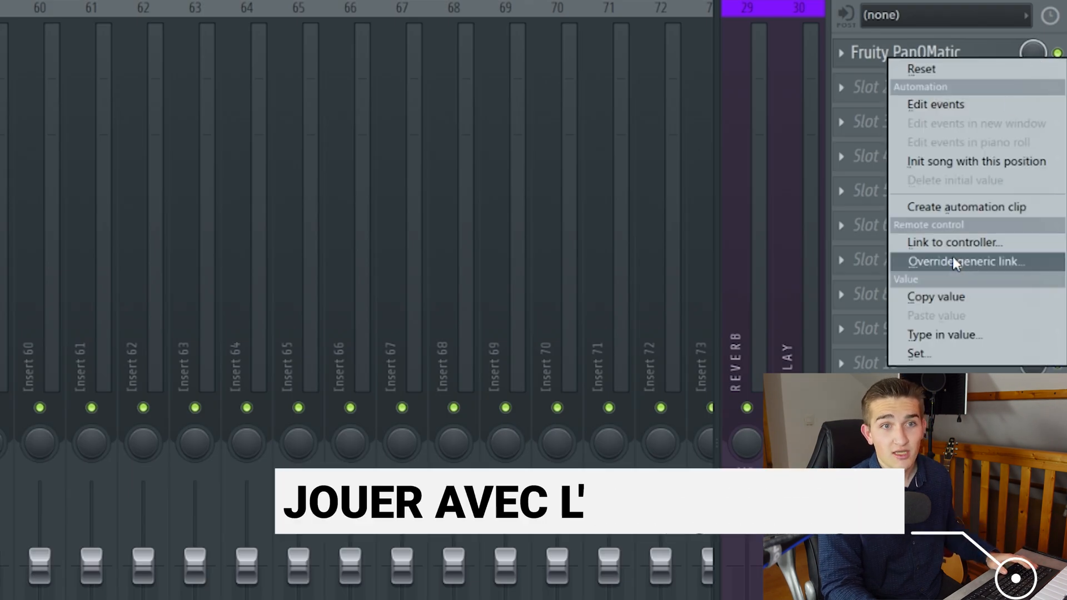
pyautogui.click(969, 209)
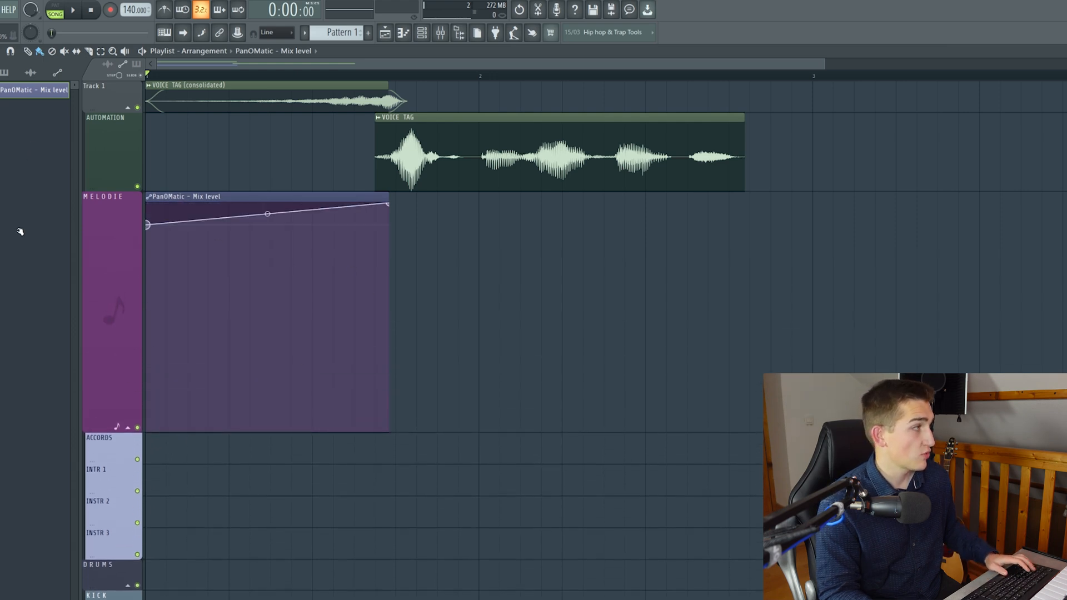
pyautogui.moveTo(20, 232); pyautogui.dragTo(30, 347)
pyautogui.moveTo(334, 245); pyautogui.dragTo(331, 201)
pyautogui.press('space')
pyautogui.press('space')
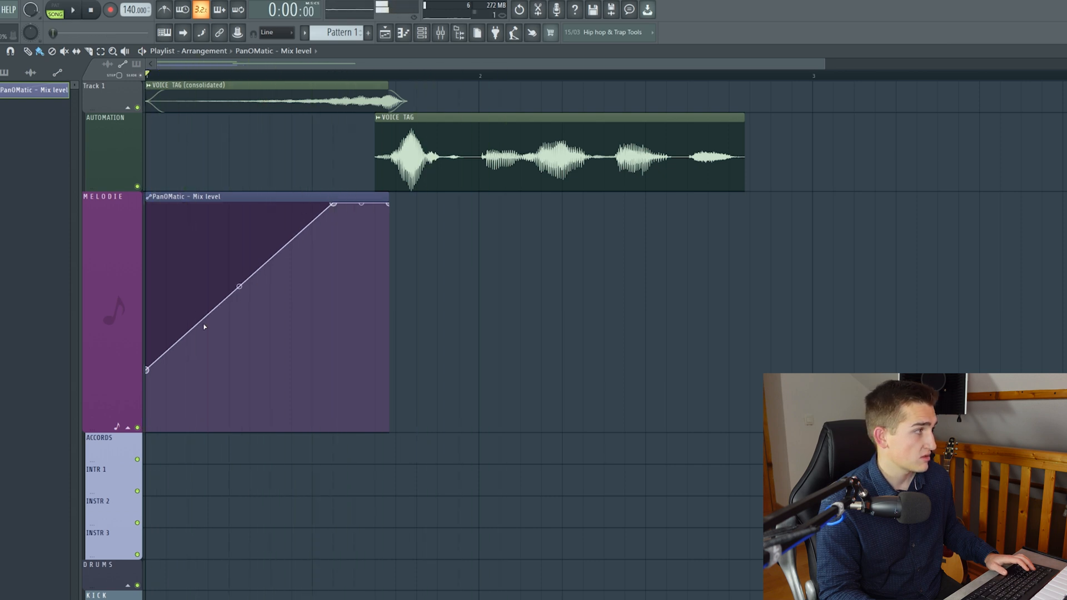
# Start the PanOMatic mix-level automation at zero, bend its rise into a gentle curve and lower its last two points, checking by playback.
pyautogui.moveTo(148, 369); pyautogui.dragTo(126, 468)
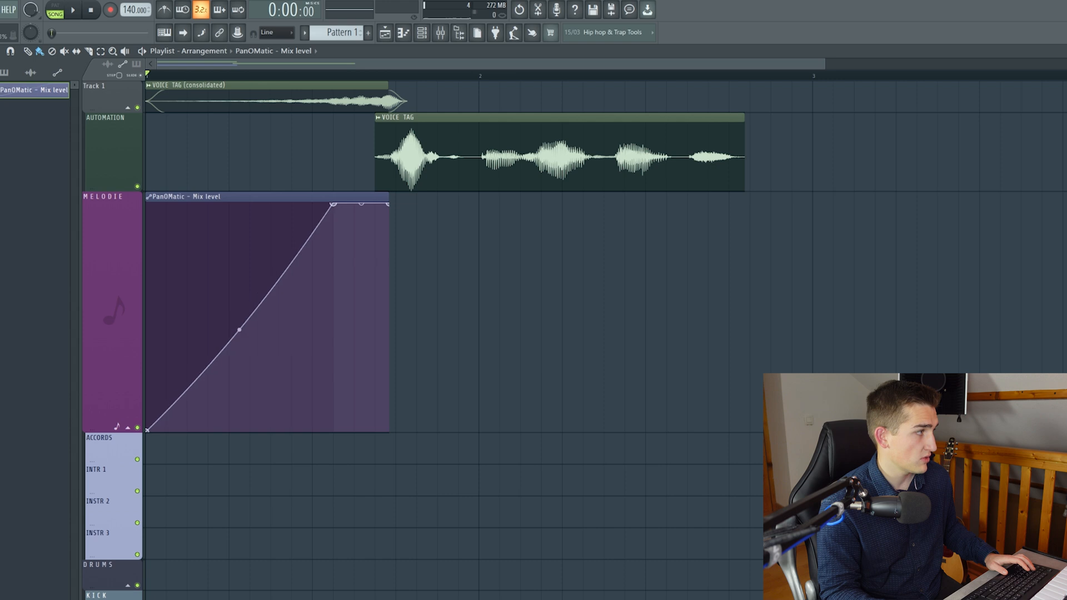
pyautogui.moveTo(239, 330); pyautogui.dragTo(239, 430)
pyautogui.press('space')
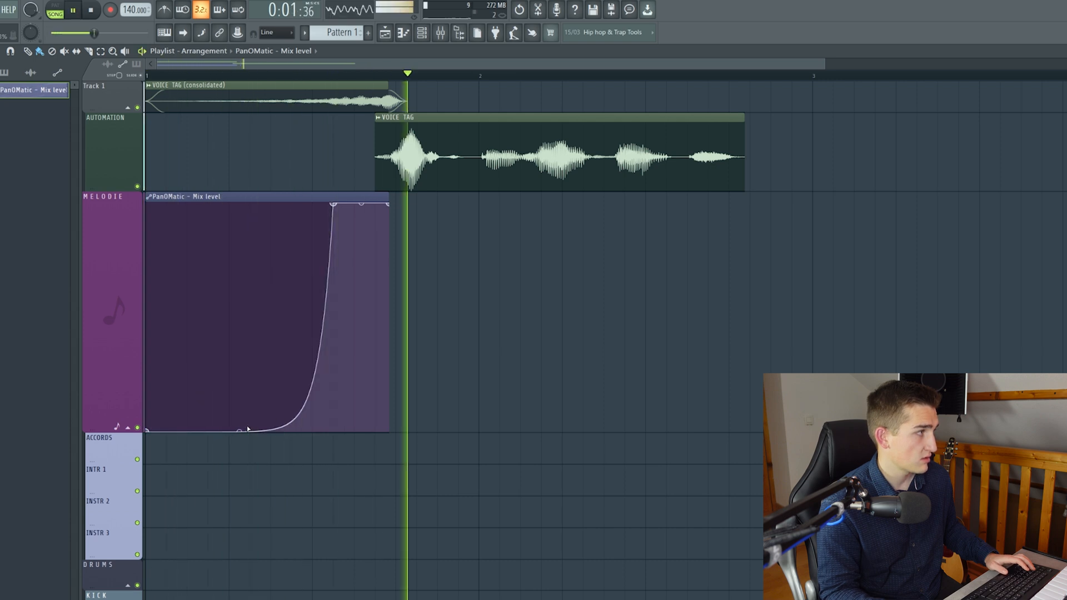
pyautogui.press('space')
pyautogui.moveTo(240, 429); pyautogui.dragTo(239, 336)
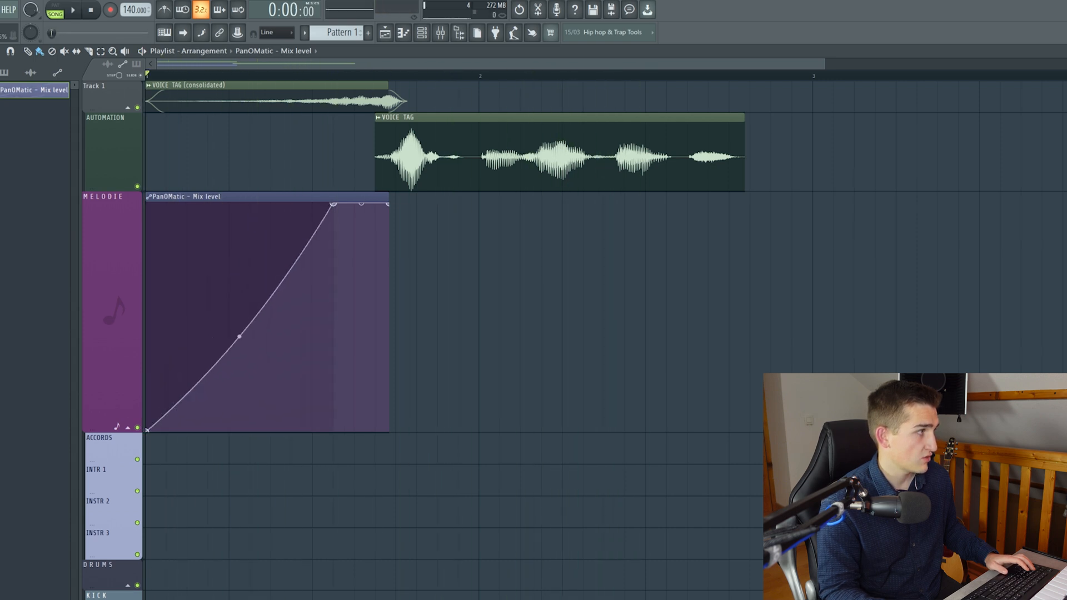
pyautogui.moveTo(336, 207); pyautogui.dragTo(333, 253)
pyautogui.press('space')
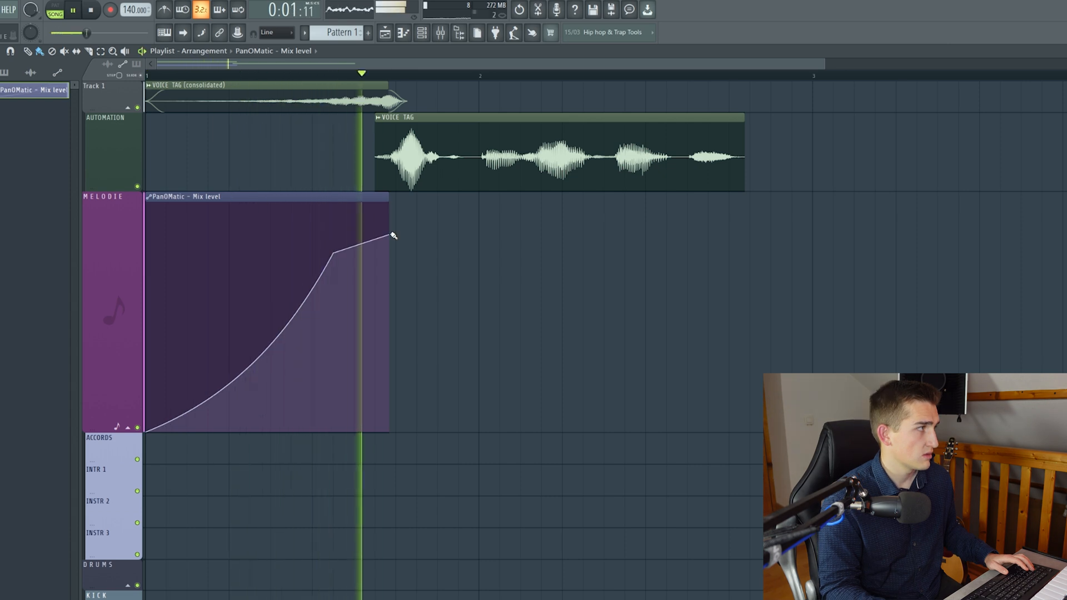
pyautogui.press('space')
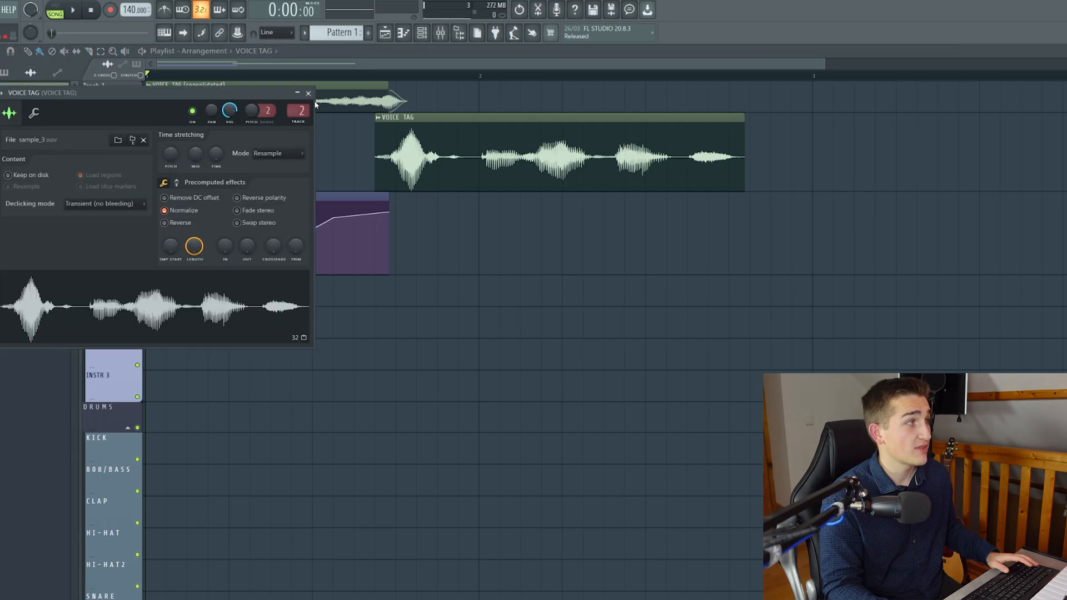
# Close the VOICE TAG channel settings and play the intro leading into the voice.
pyautogui.click(308, 93)
pyautogui.press('space')
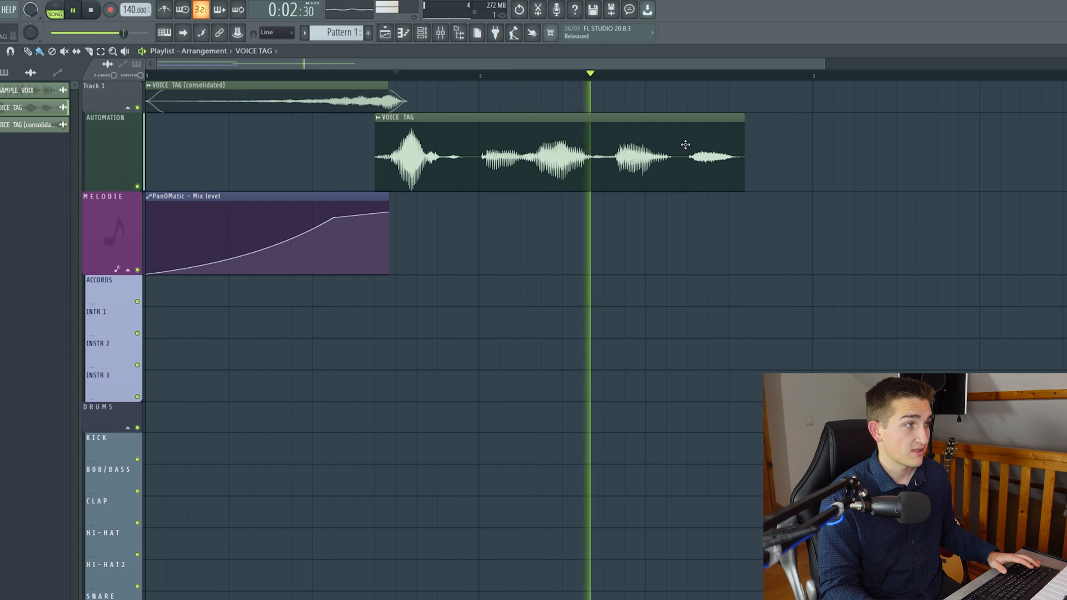
pyautogui.press('space')
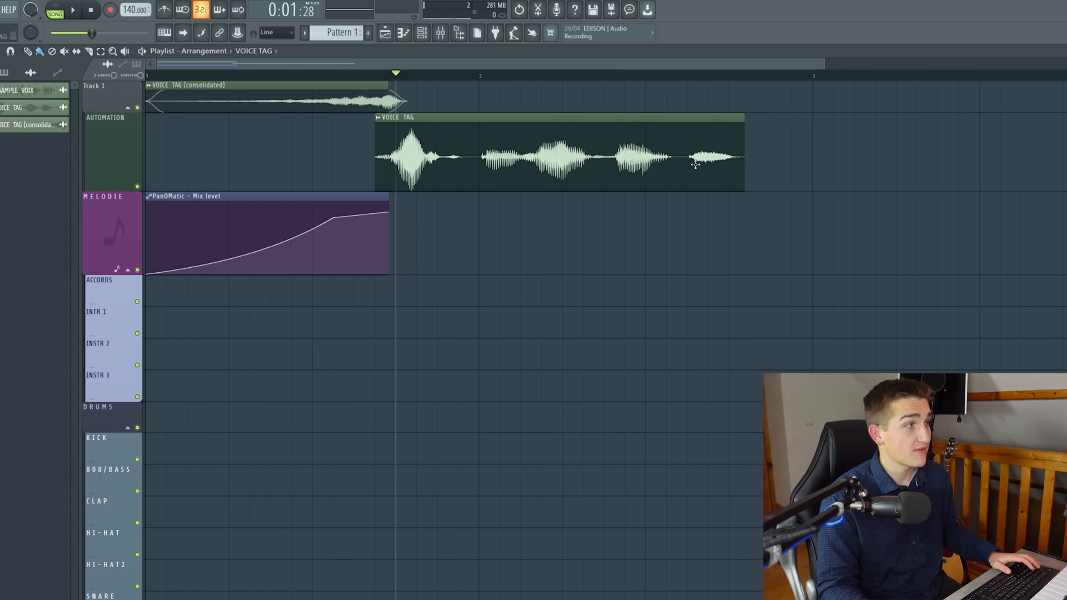
# Add Fruity parametric EQ 2 to the VOICE TAG mixer track and enlarge its window.
pyautogui.click(439, 33)
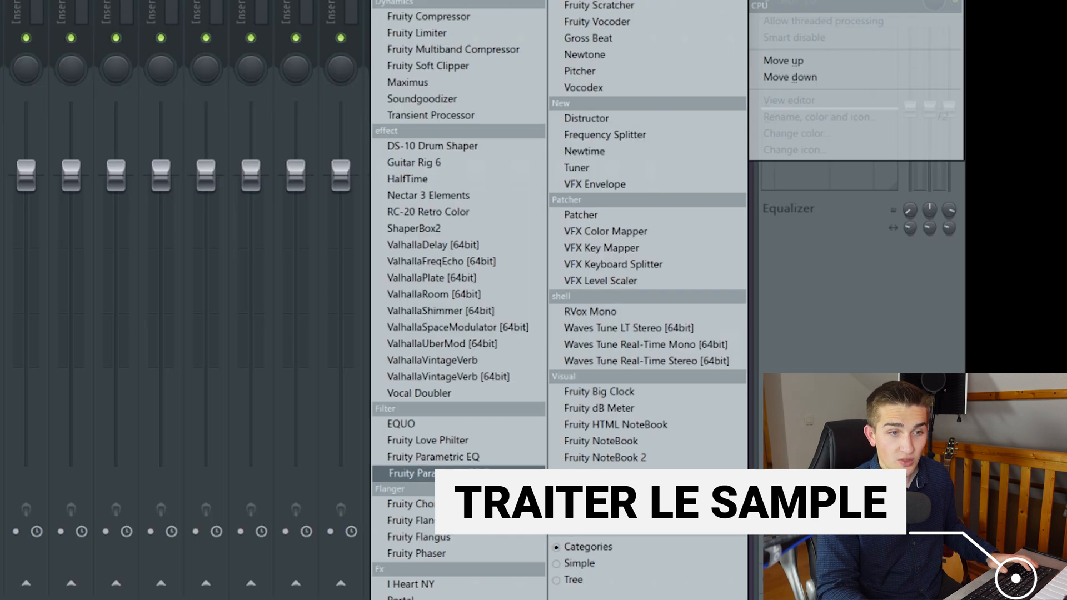
pyautogui.click(465, 474)
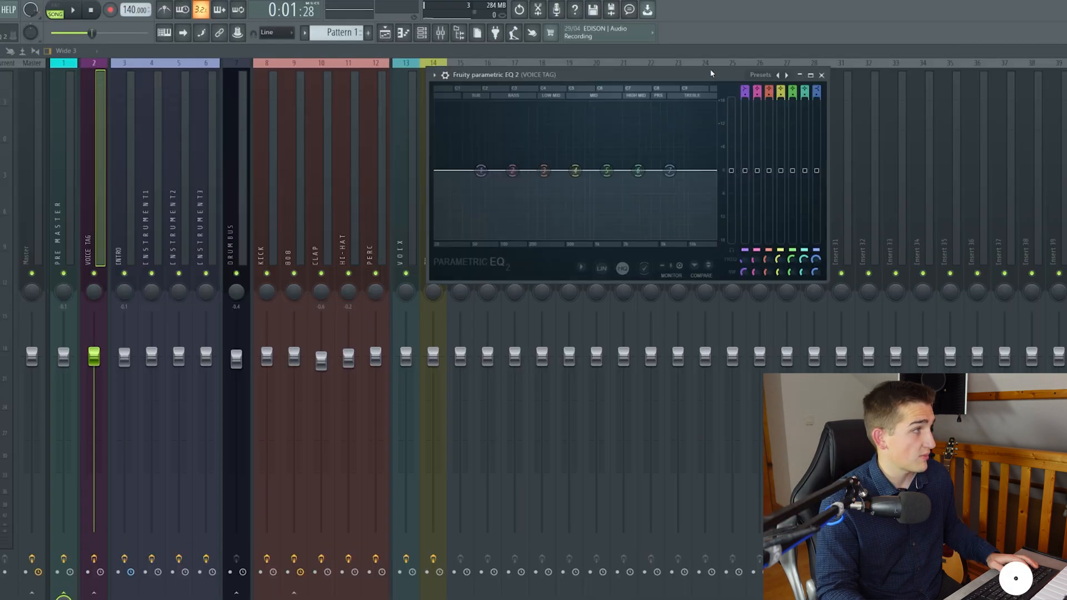
pyautogui.moveTo(711, 73); pyautogui.dragTo(768, 75)
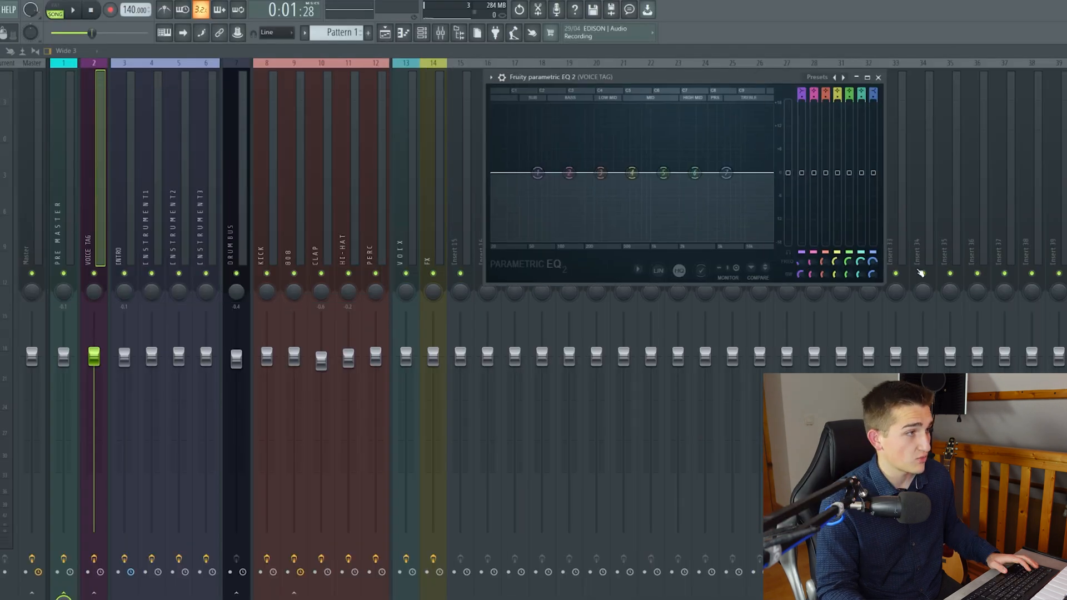
pyautogui.moveTo(882, 284); pyautogui.dragTo(1066, 512)
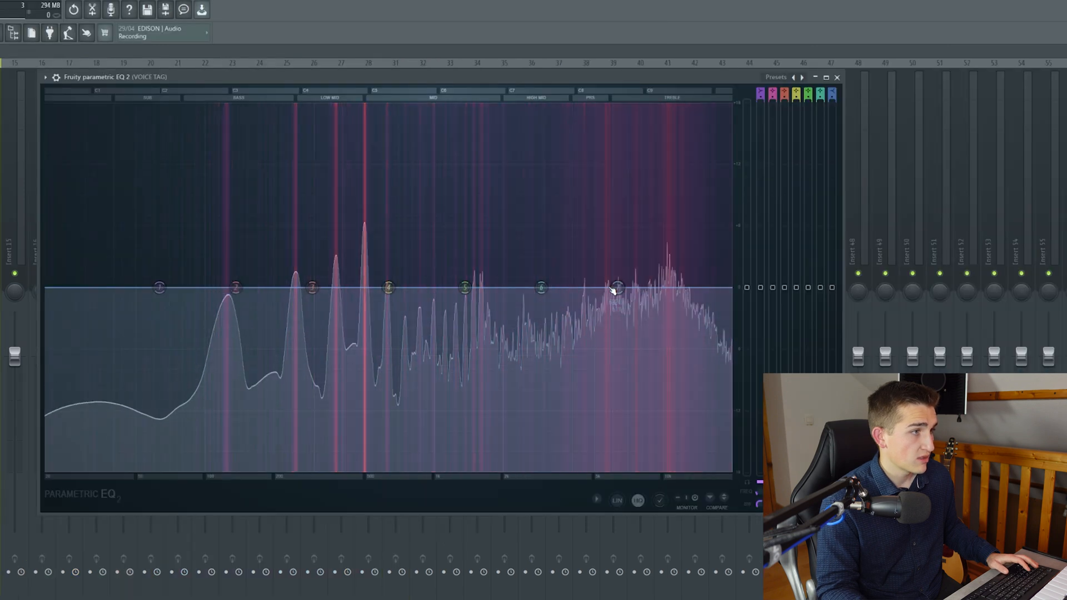
# Boost EQ band 6 in the voice's upper presence range and narrow its bandwidth while playing the tag.
pyautogui.moveTo(626, 288); pyautogui.dragTo(612, 170)
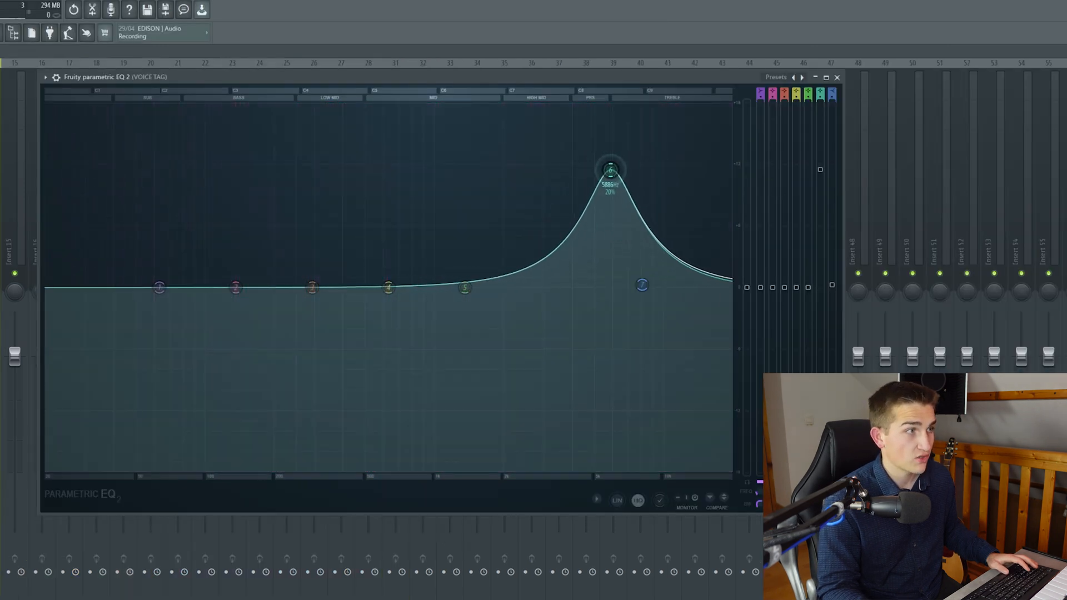
pyautogui.press('space')
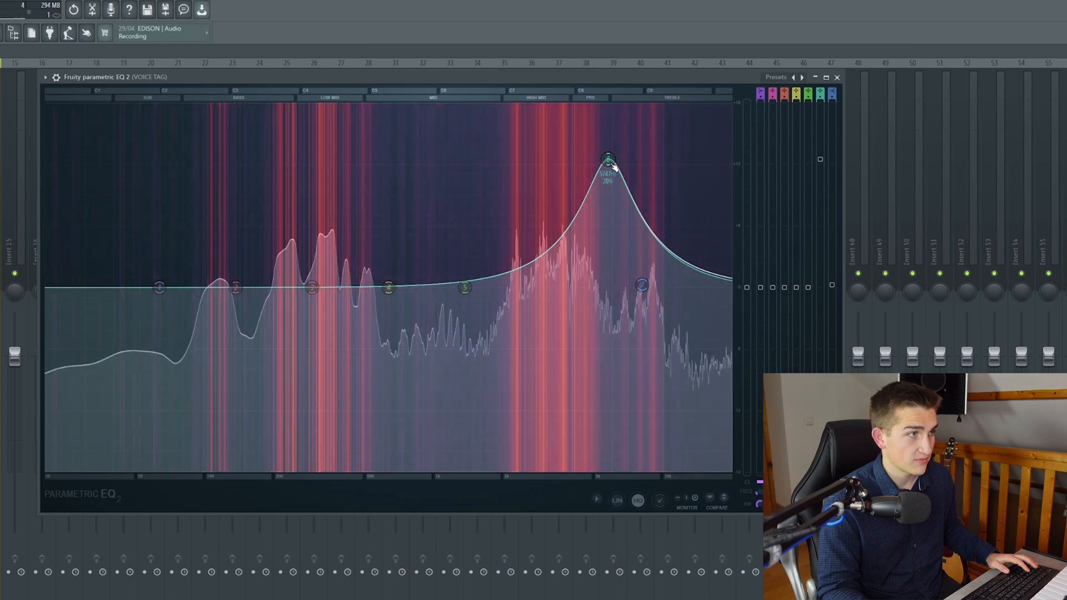
pyautogui.moveTo(608, 161); pyautogui.dragTo(612, 163)
pyautogui.scroll(-6, 612, 163)
pyautogui.scroll(3, 612, 163)
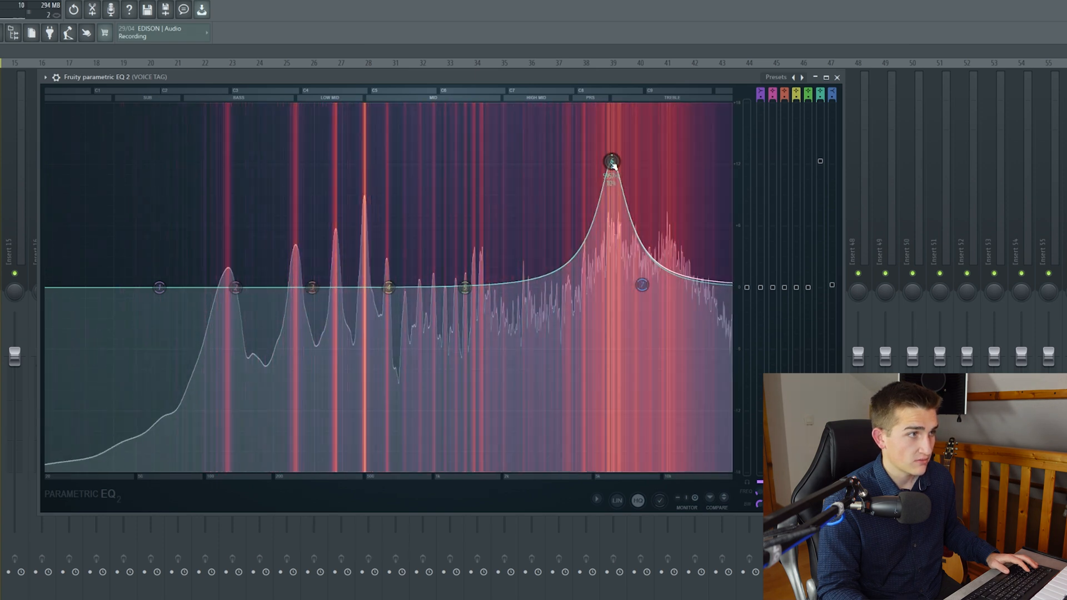
pyautogui.moveTo(612, 164); pyautogui.dragTo(617, 153)
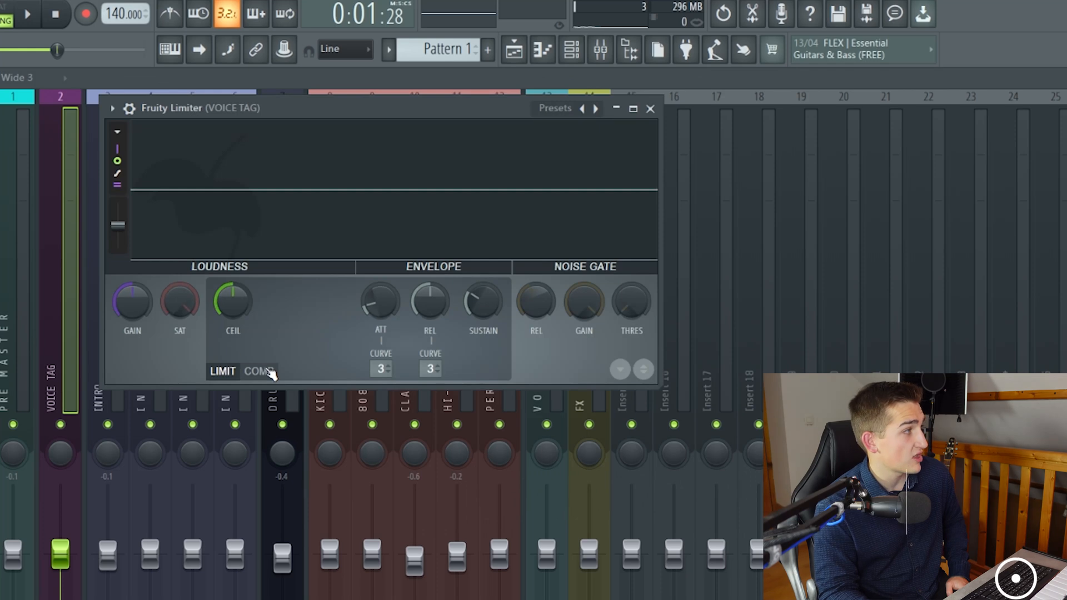
# Switch Fruity Limiter on VOICE TAG to compressor mode, adjust its threshold and ratio, and raise the gain slightly.
pyautogui.click(258, 371)
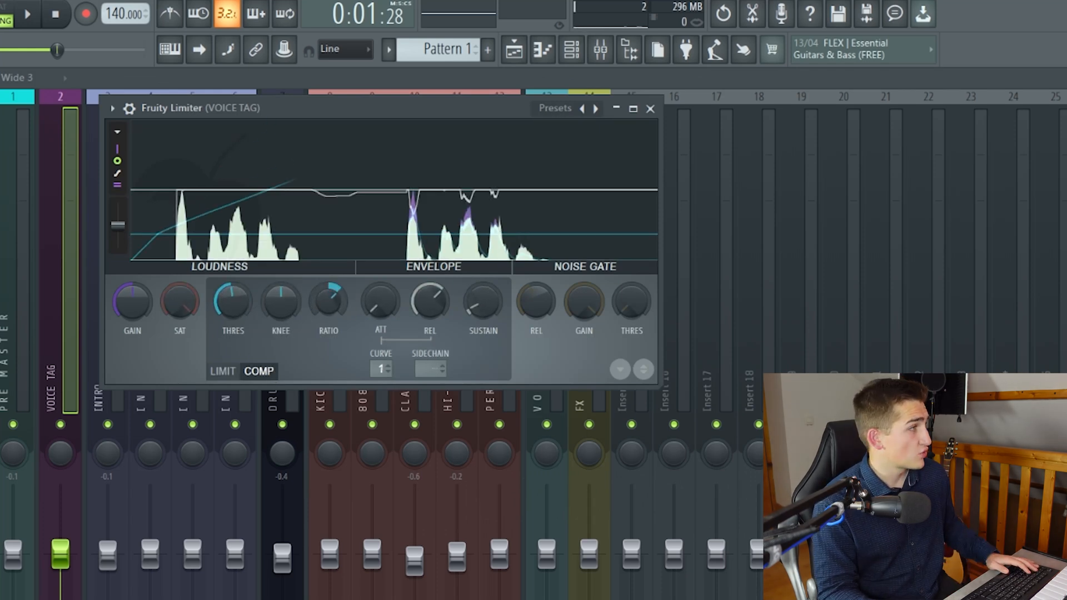
pyautogui.moveTo(117, 319); pyautogui.dragTo(117, 306)
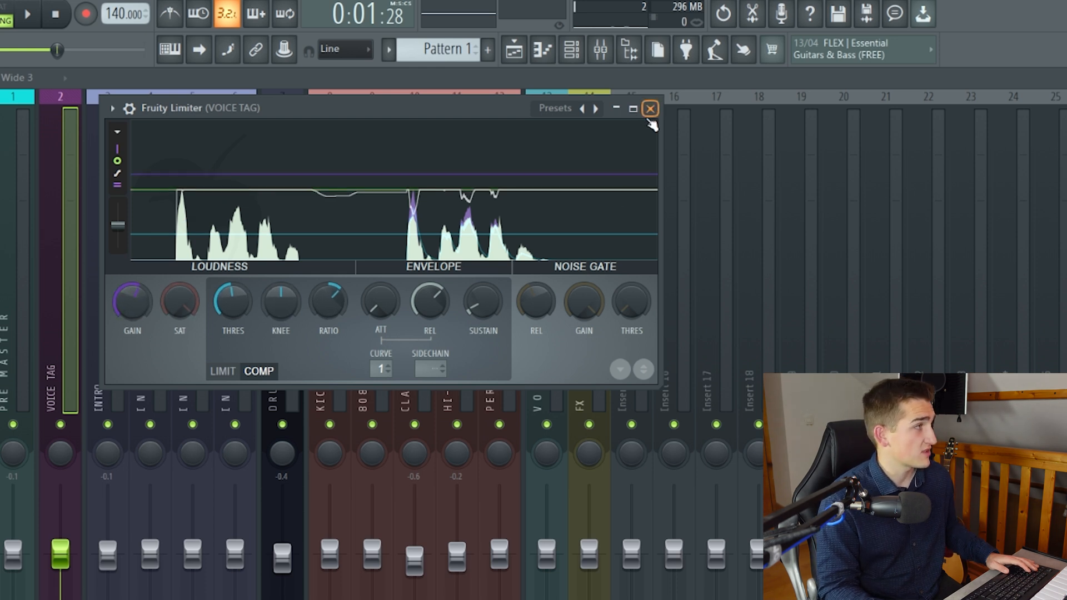
pyautogui.press('space')
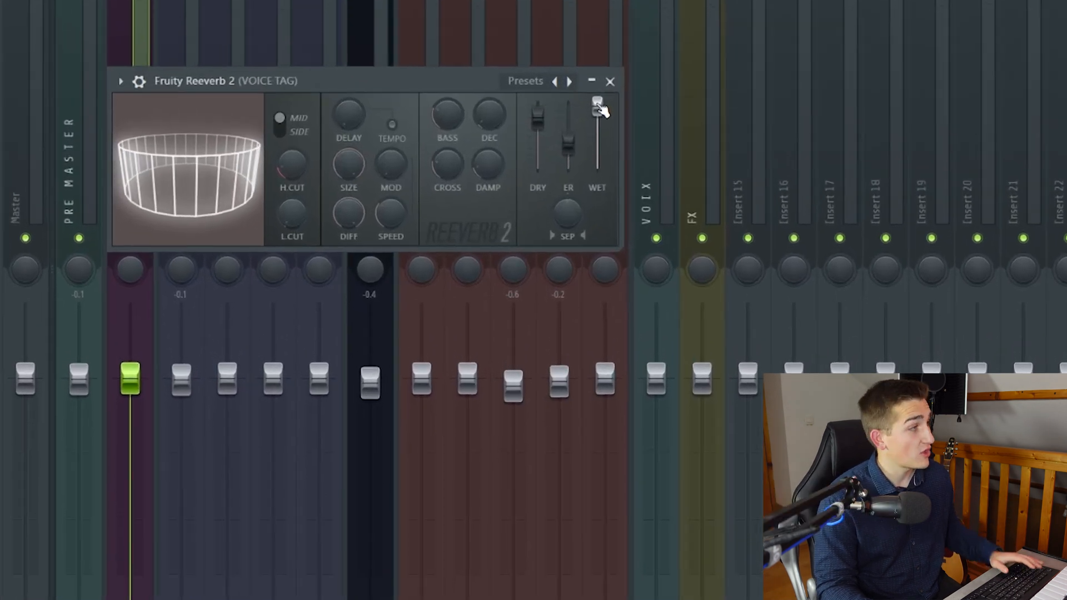
# Lower the wet level of Fruity Reeverb 2 on VOICE TAG and reduce the effect's mix level.
pyautogui.moveTo(597, 104); pyautogui.dragTo(598, 149)
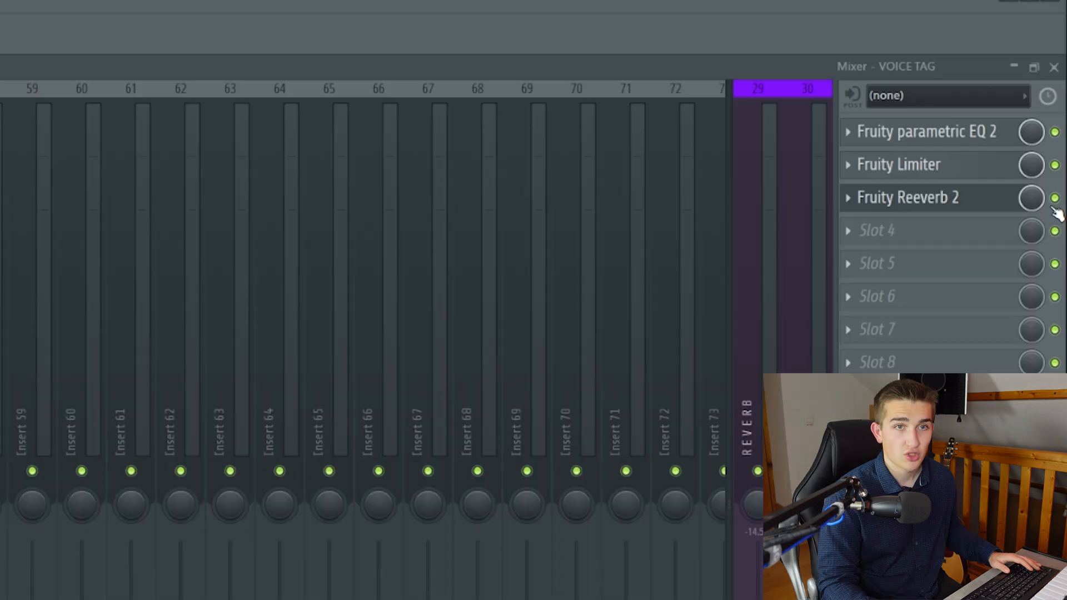
pyautogui.moveTo(1031, 198); pyautogui.dragTo(1031, 200)
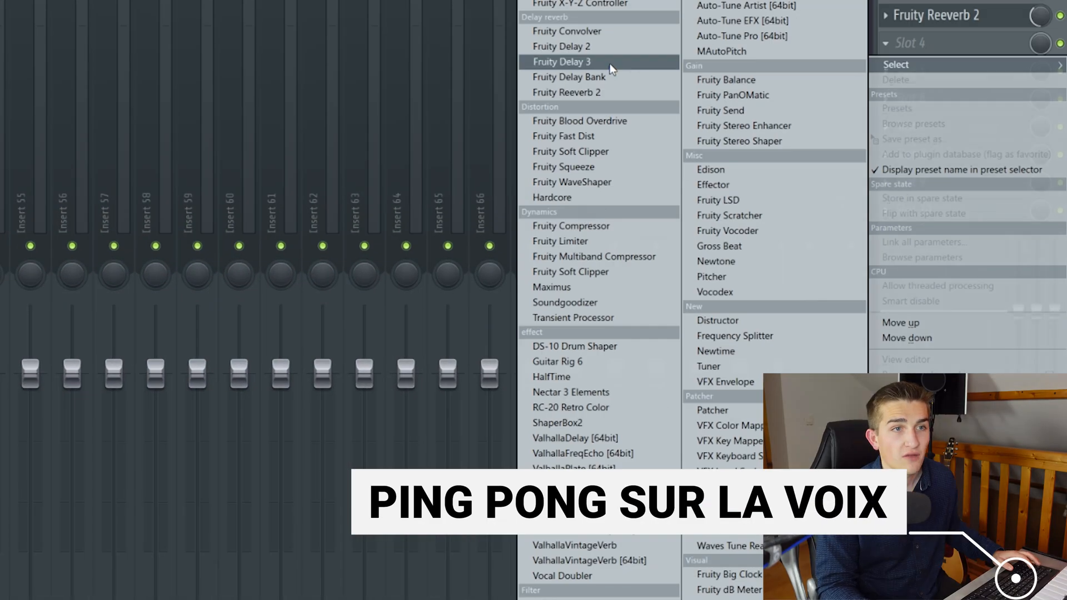
# Add Fruity Delay 3 to slot 4 of the VOICE TAG track and load its Ping pong preset.
pyautogui.click(611, 69)
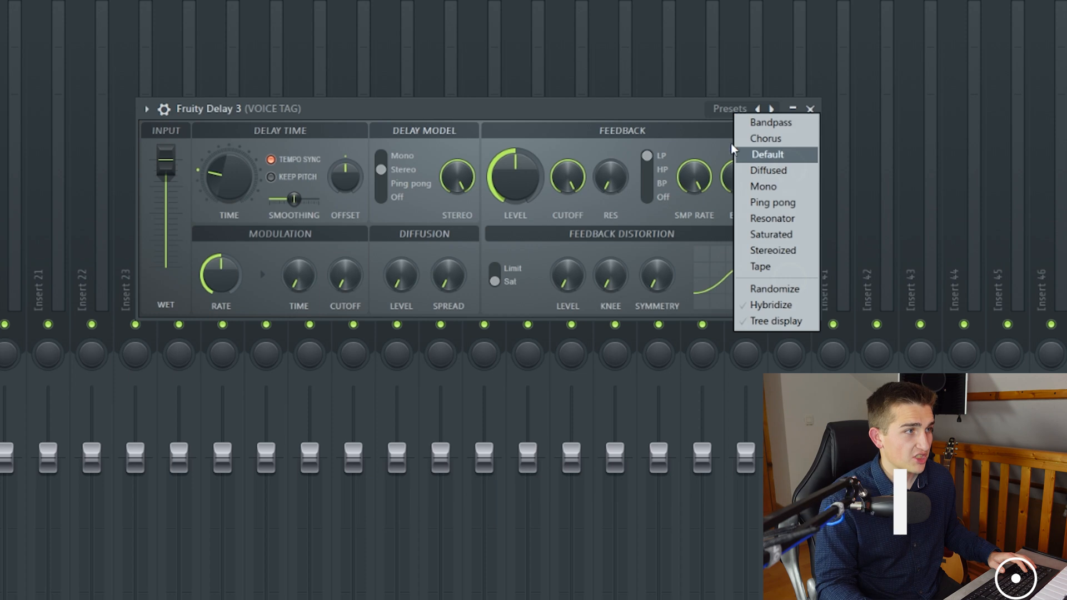
pyautogui.click(771, 202)
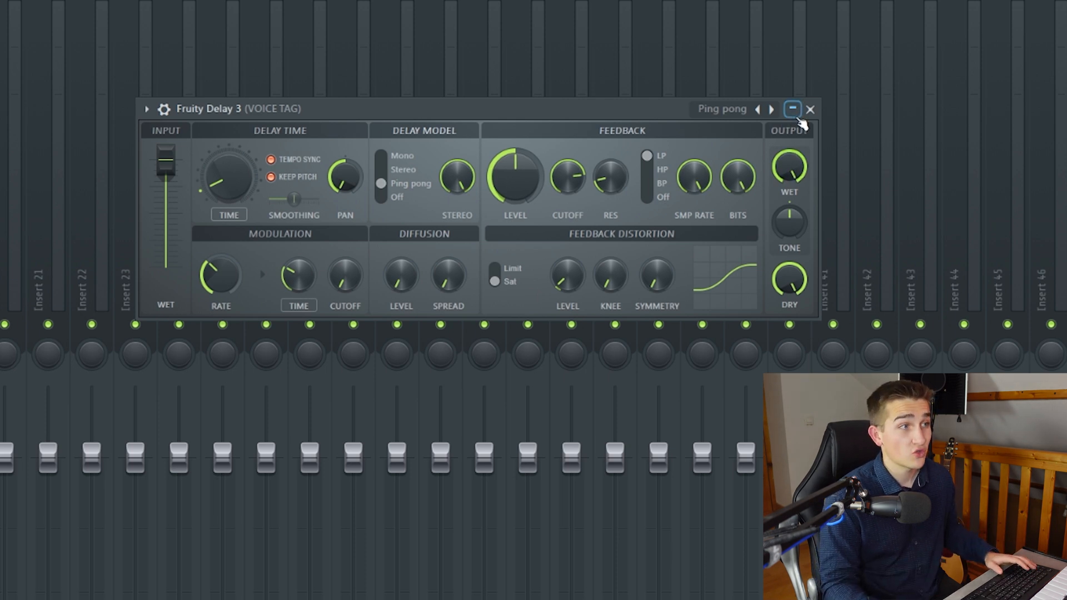
pyautogui.click(793, 111)
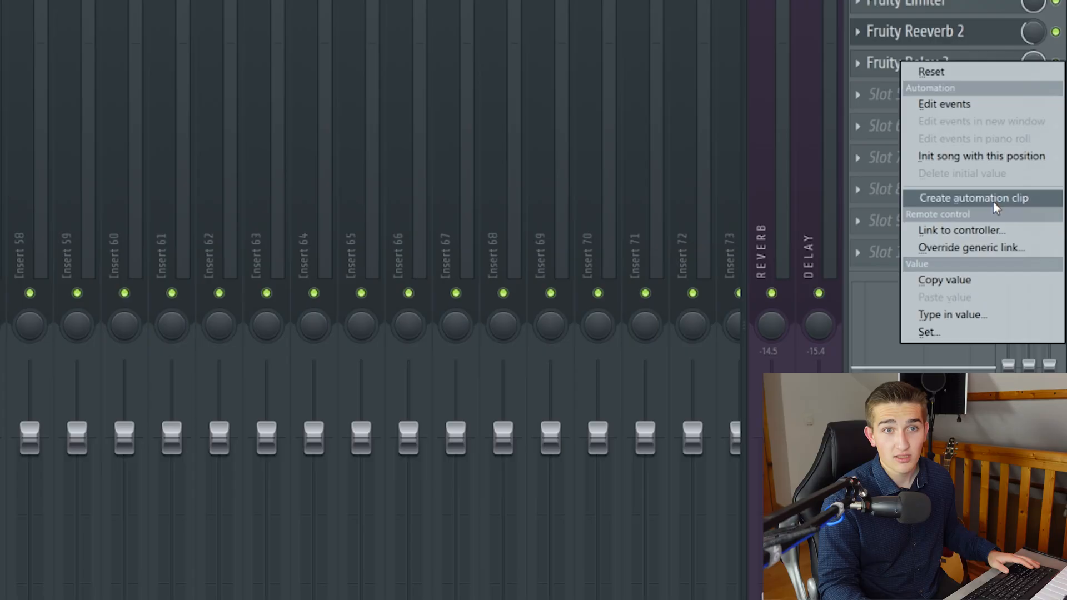
# Create a Delay 3 mix-level automation clip that rises in a curve toward the voice's end and extend it past the VOICE TAG clip.
pyautogui.click(993, 206)
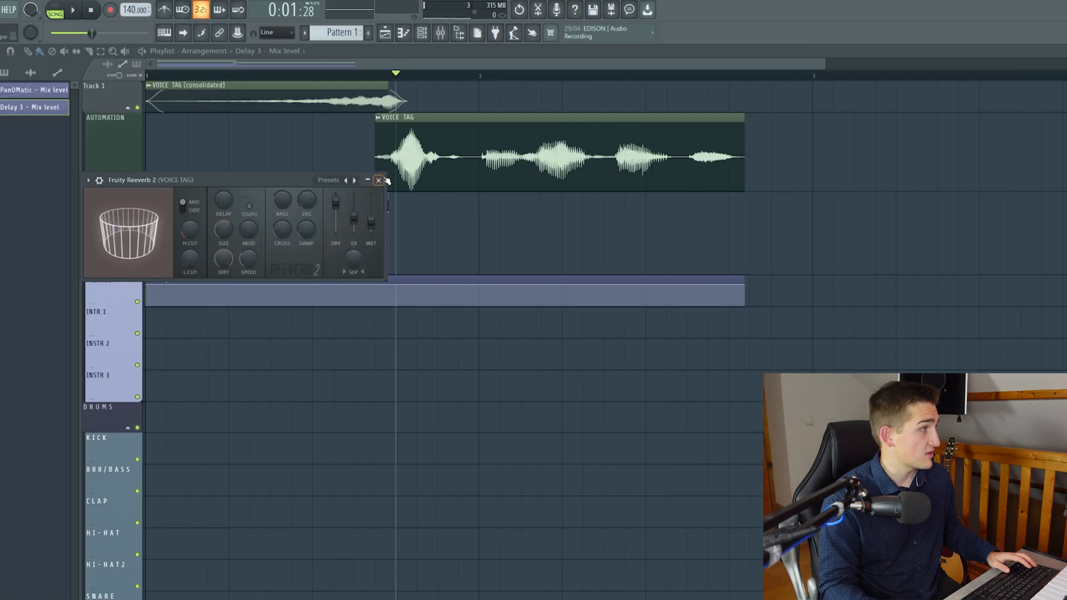
pyautogui.click(378, 180)
pyautogui.moveTo(404, 279); pyautogui.dragTo(622, 280)
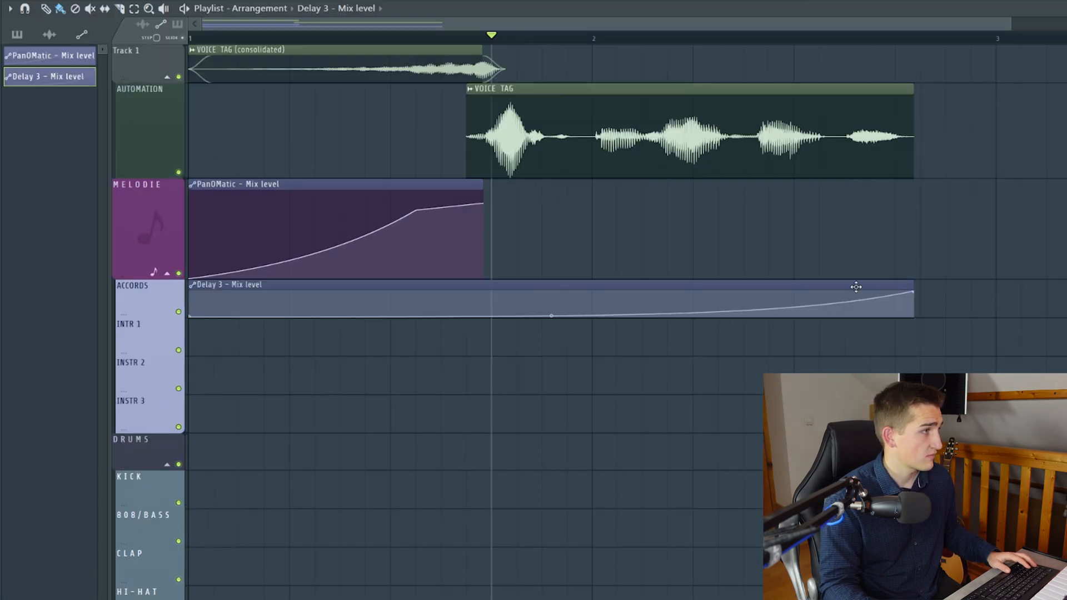
pyautogui.press('space')
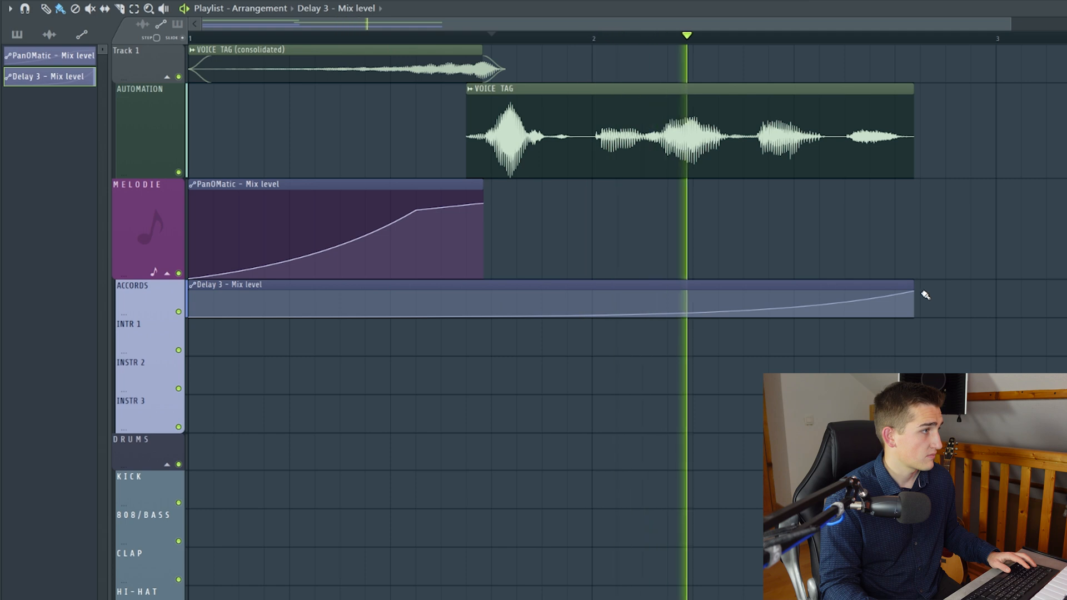
pyautogui.moveTo(917, 290); pyautogui.dragTo(1047, 295)
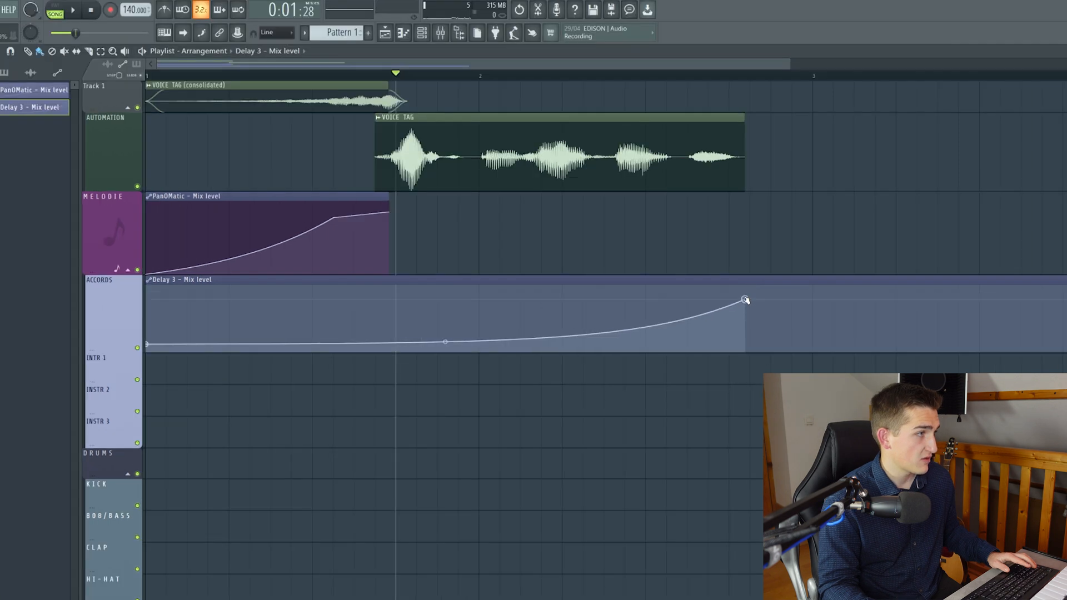
# Lower the Delay 3 mix-level automation peak at the voice's end, curve its fall-off downward and play back the result.
pyautogui.press('space')
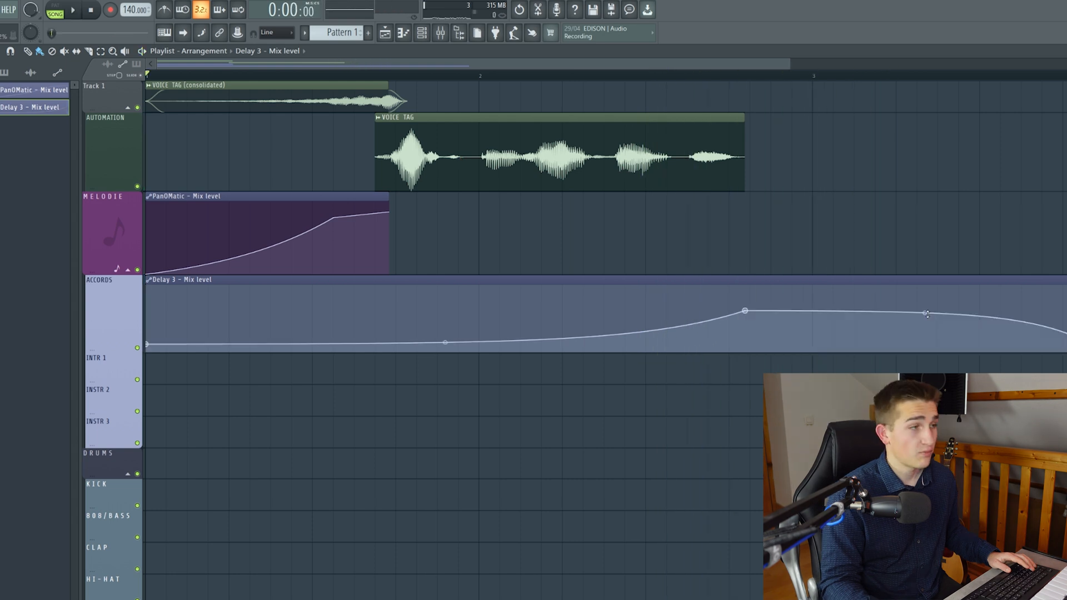
pyautogui.moveTo(925, 321); pyautogui.dragTo(924, 348)
pyautogui.press('space')
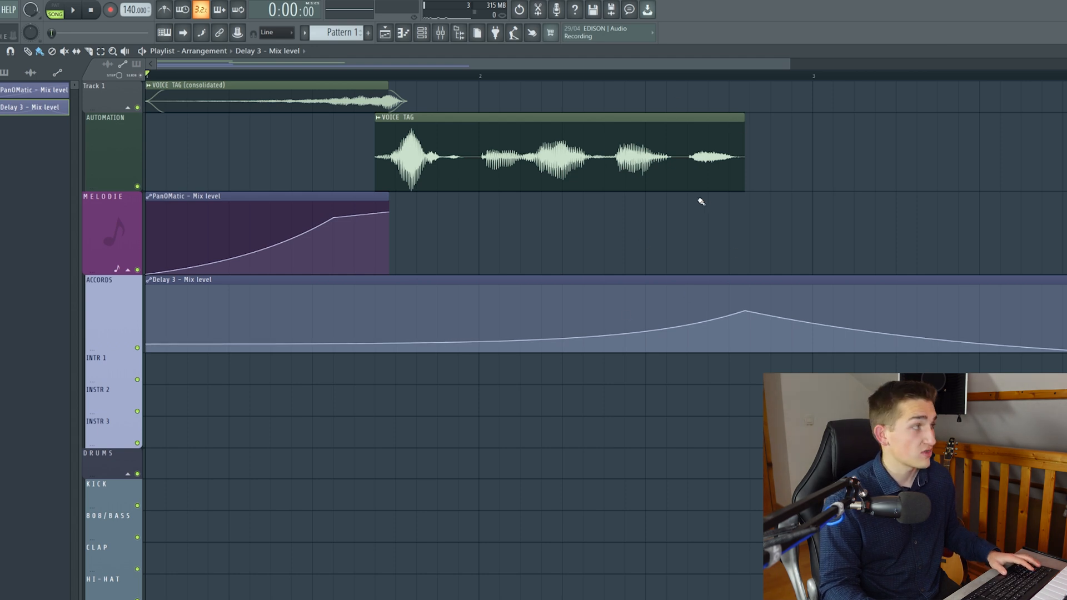
pyautogui.press('space')
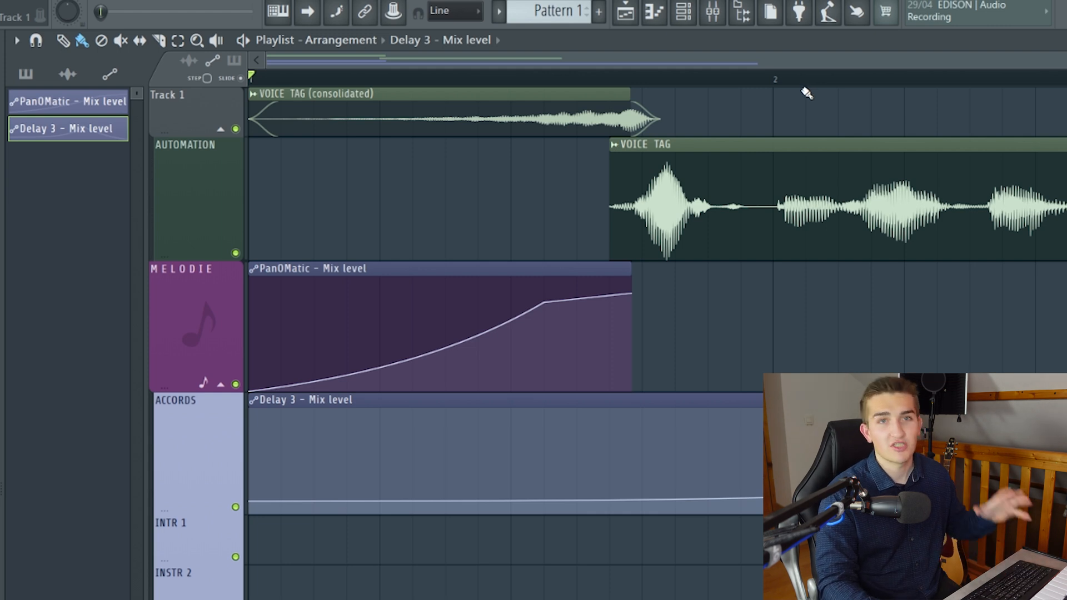
# Lower the pitch of the VOICE TAG clip slightly through its time-stretching settings, refining the amount after listening.
pyautogui.doubleClick(754, 174)
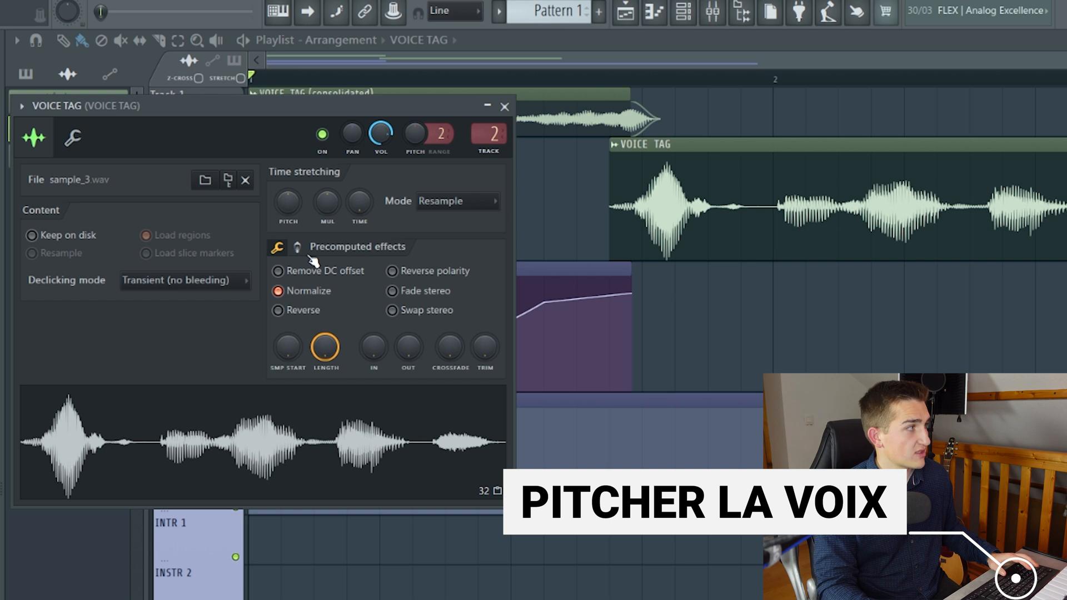
pyautogui.moveTo(288, 201); pyautogui.dragTo(288, 224)
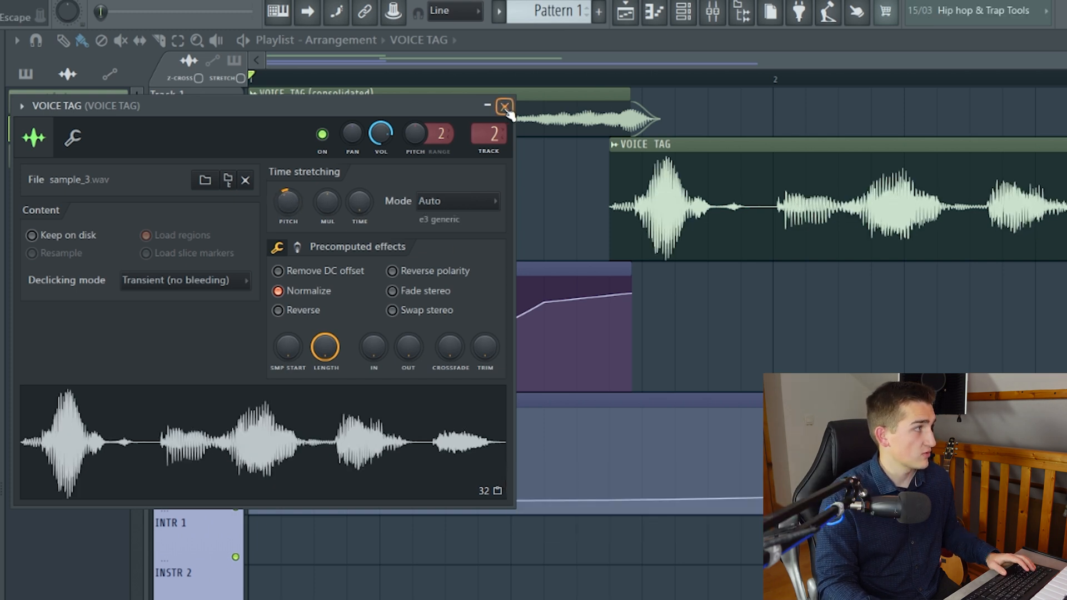
pyautogui.click(504, 106)
pyautogui.press('space')
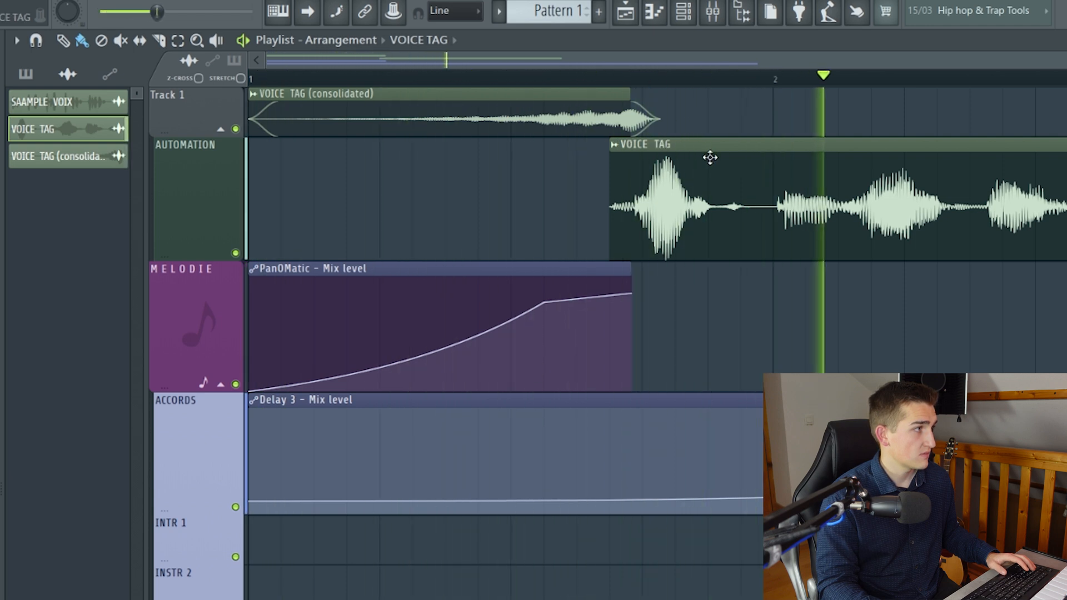
pyautogui.doubleClick(710, 160)
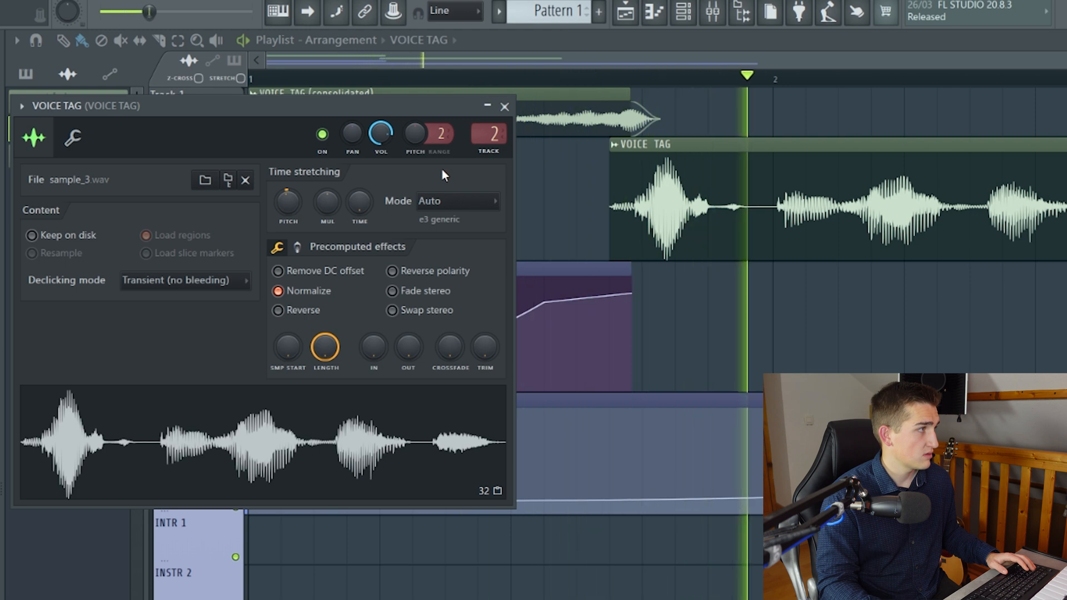
pyautogui.press('space')
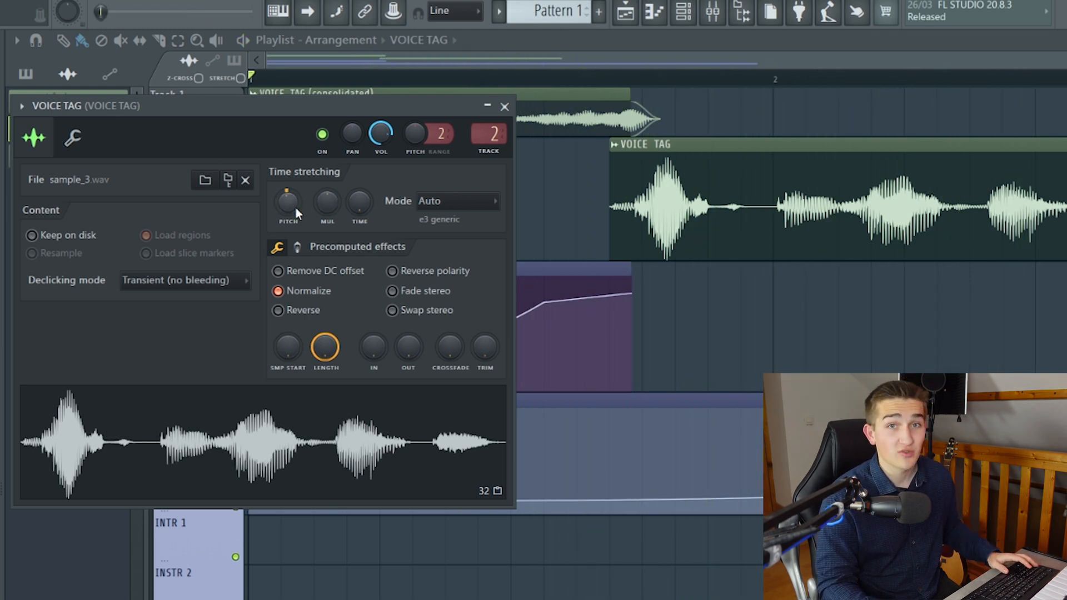
pyautogui.click(504, 107)
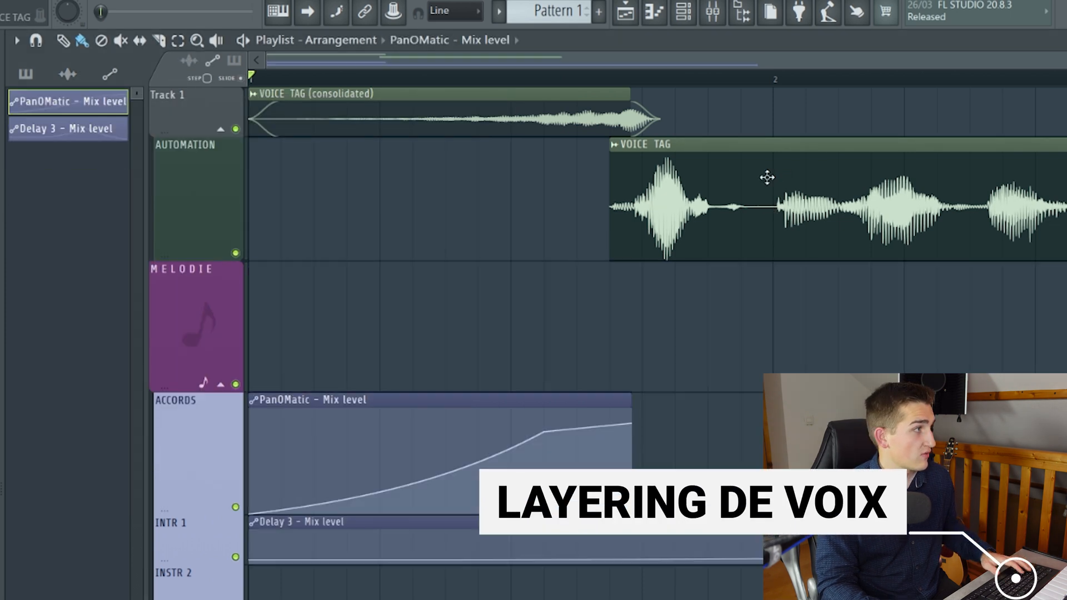
# Layer a unique copy of the VOICE TAG clip on the MELODIE track and lower the copy's pitch.
pyautogui.moveTo(767, 177); pyautogui.dragTo(757, 356)
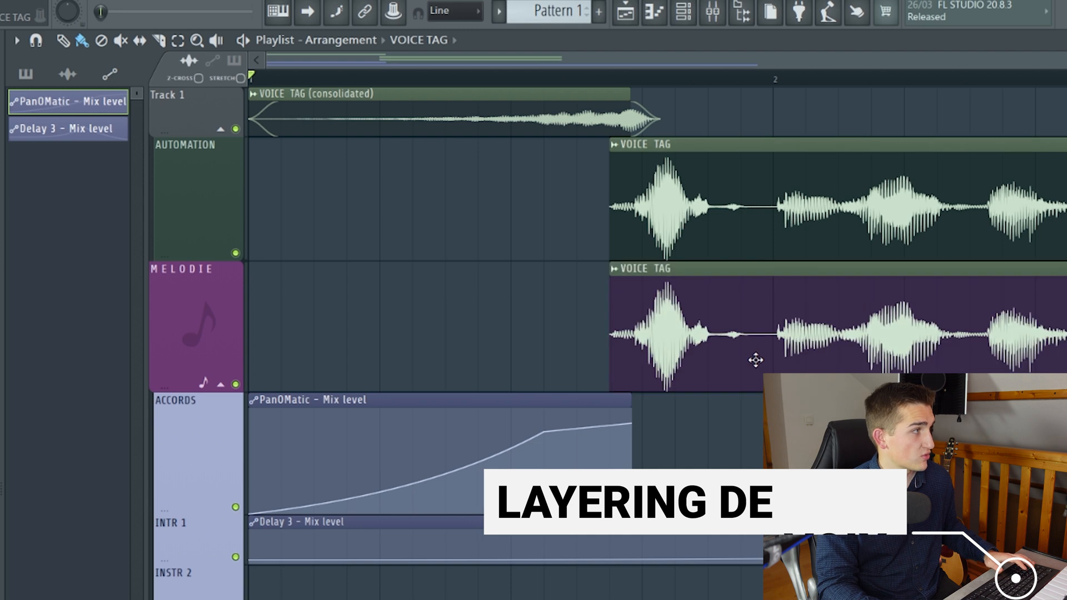
pyautogui.click(617, 271)
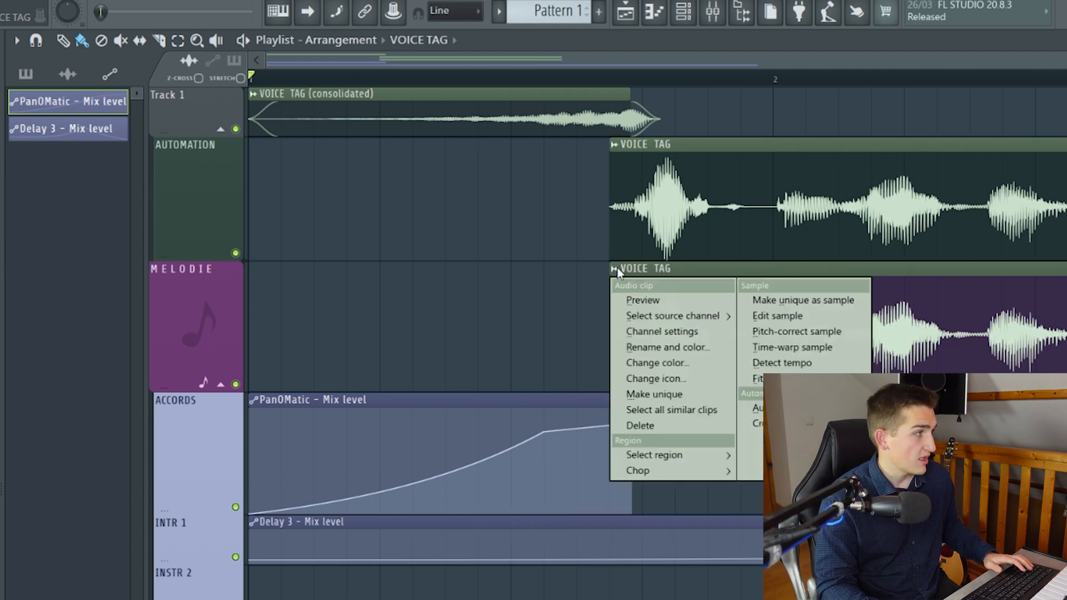
pyautogui.click(670, 396)
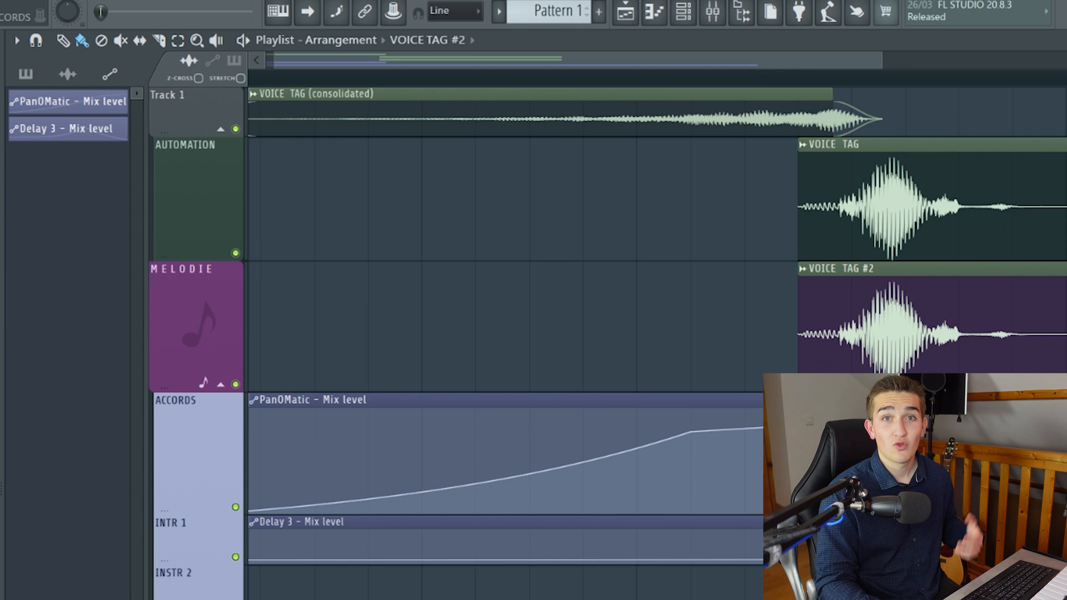
pyautogui.doubleClick(928, 336)
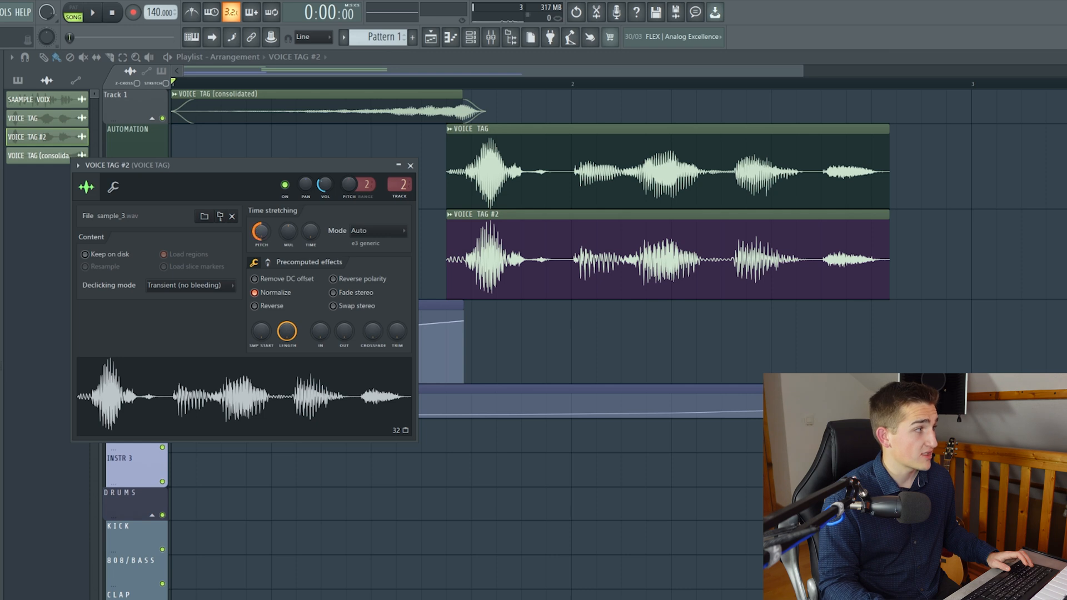
pyautogui.click(410, 166)
# Shift the VOICE TAG #2 clip slightly earlier than the original voice and play both layers.
pyautogui.scroll(4, 300, 191)
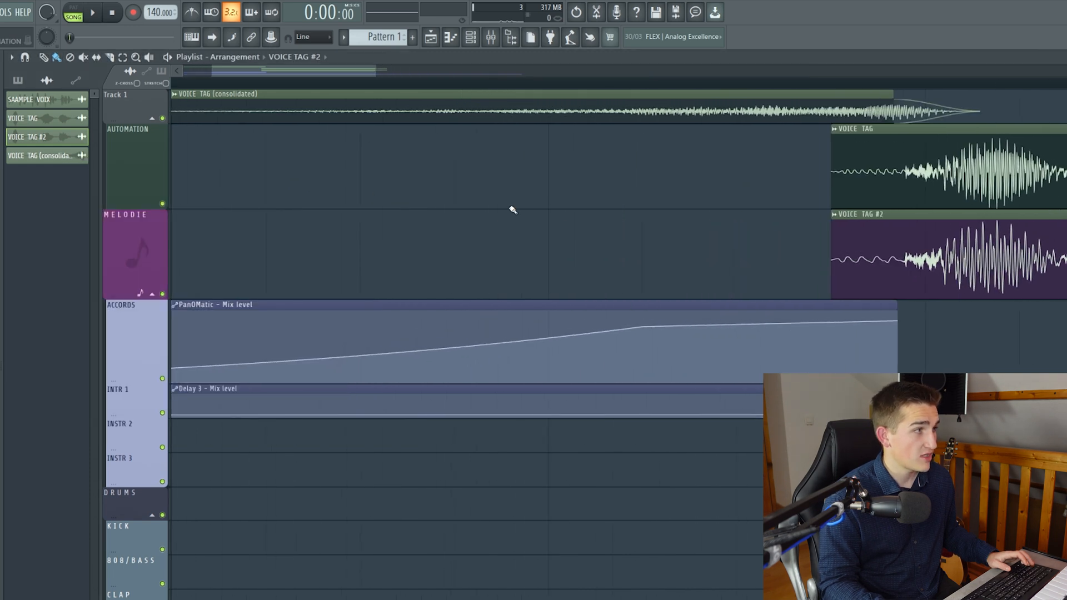
pyautogui.moveTo(949, 234)
pyautogui.mouseDown()
pyautogui.moveTo(960, 234)
pyautogui.moveTo(930, 235)
pyautogui.mouseUp()
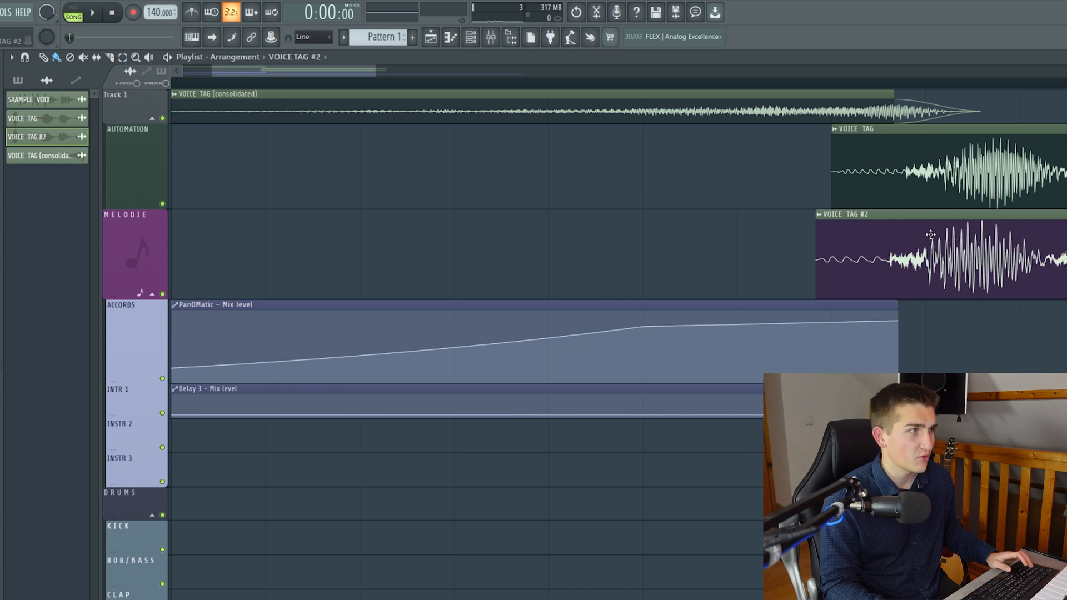
pyautogui.scroll(-5, 627, 191)
pyautogui.press('space')
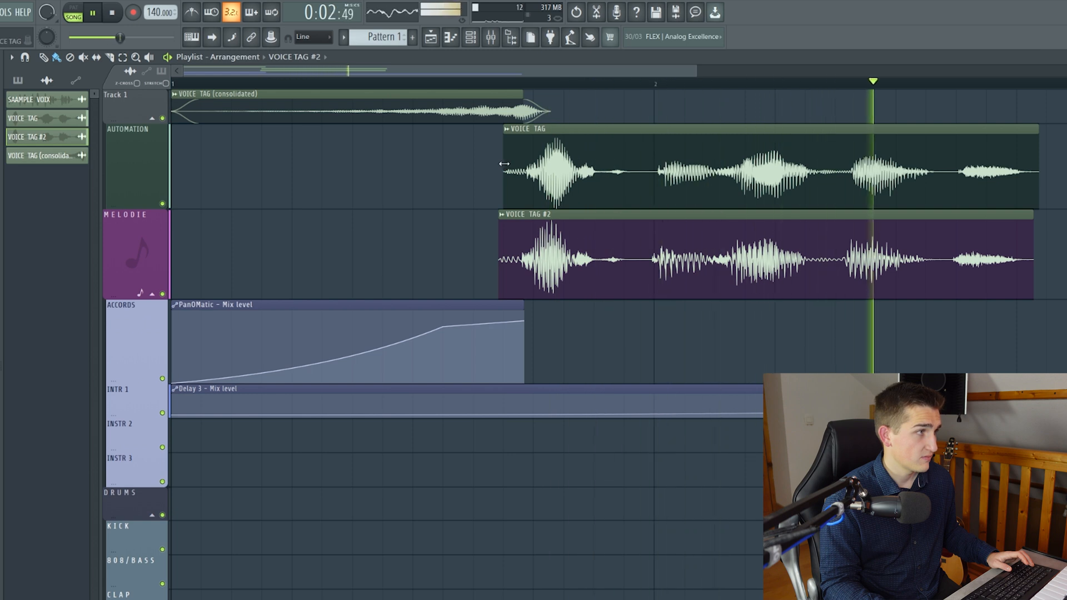
# Fine-tune the channel settings of the VOICE TAG #2 layer and listen to the two voices together.
pyautogui.doubleClick(588, 253)
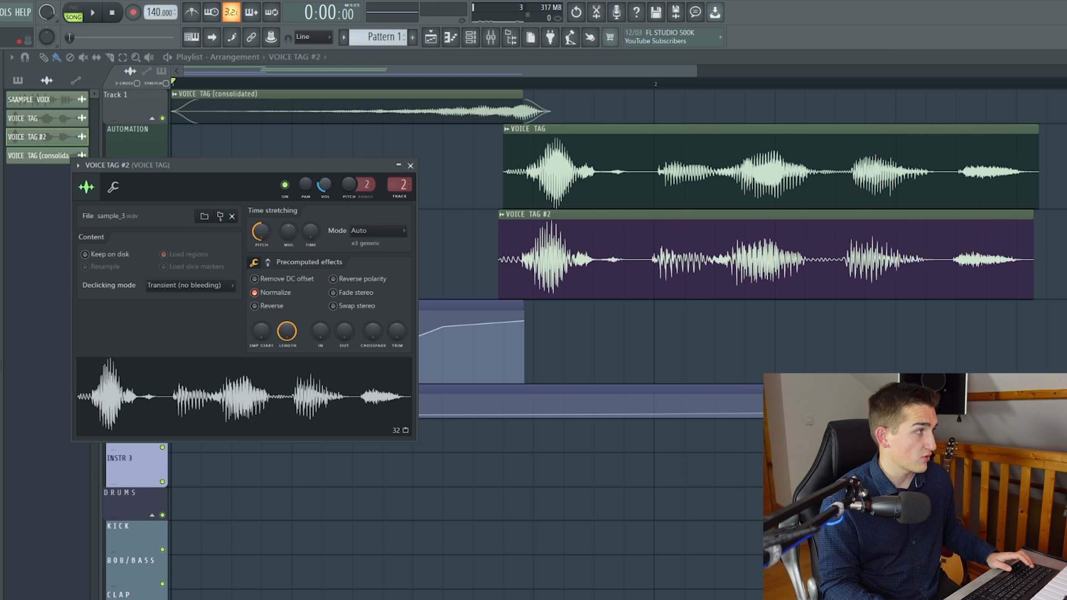
pyautogui.click(410, 165)
pyautogui.press('space')
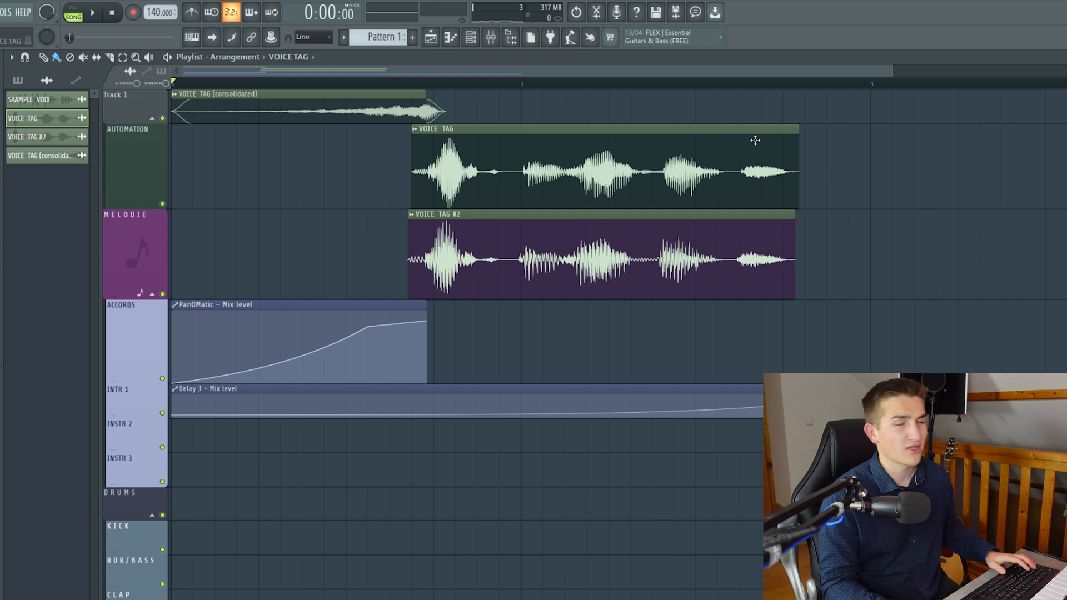
# Cut the frequencies around 5644 Hz on the VOICE TAG mixer track with Fruity Parametric EQ 2 and play it back.
pyautogui.press('space')
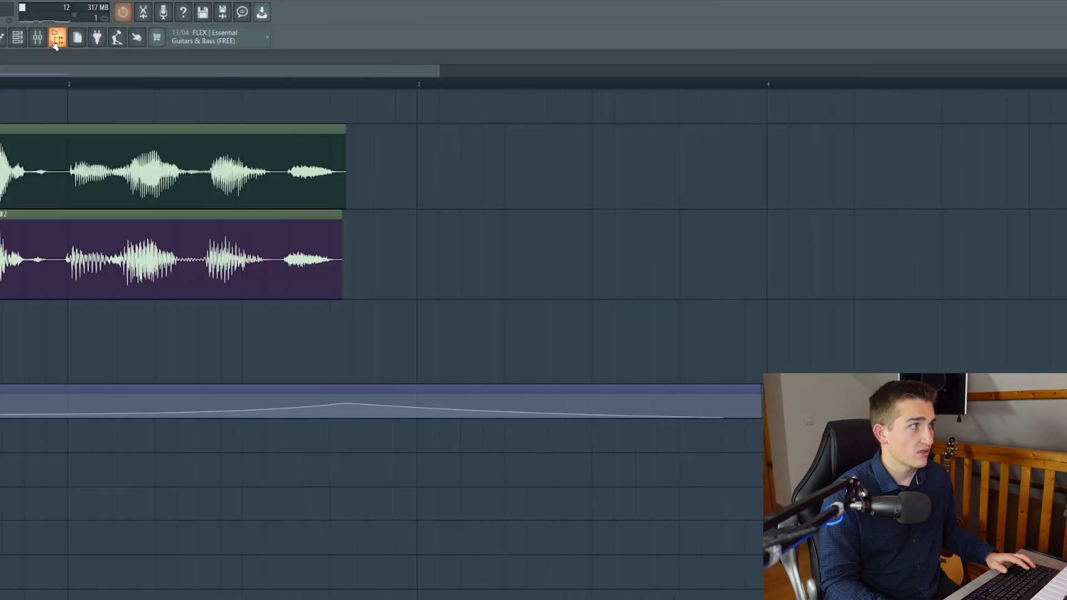
pyautogui.click(40, 43)
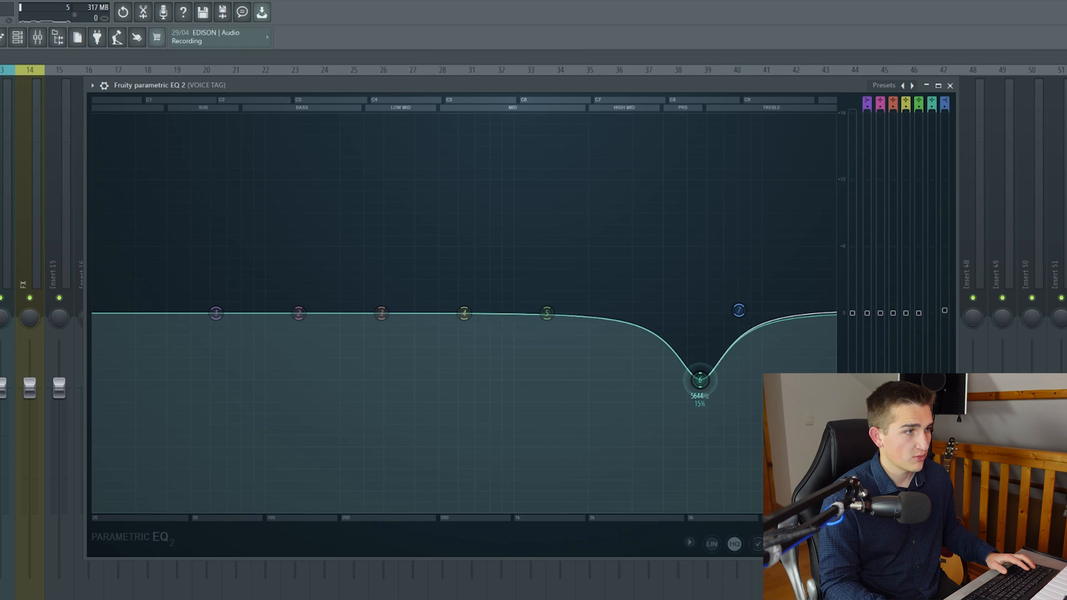
pyautogui.press('space')
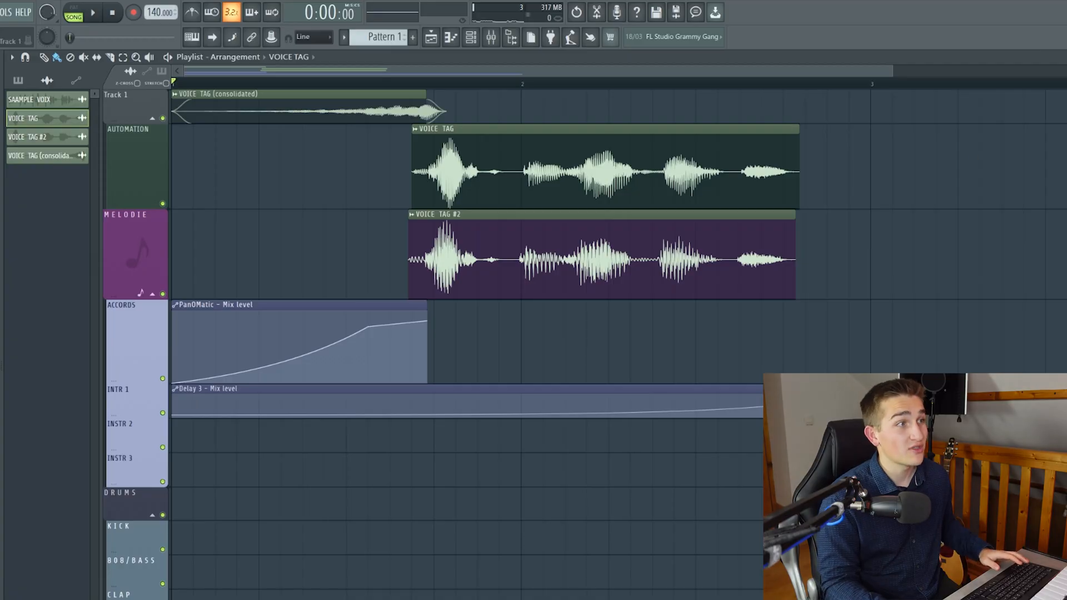
# Consolidate all voice and automation clips in the playlist into a single audio clip and play it.
pyautogui.hotkey('ctrl', 'a')
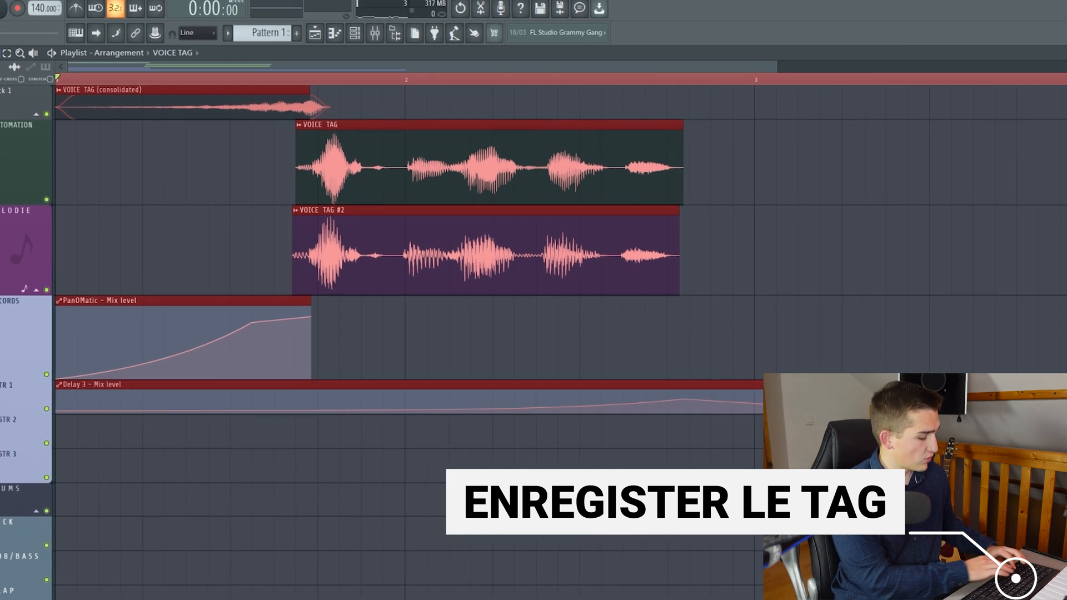
pyautogui.hotkey('ctrl', 'alt', 'c')
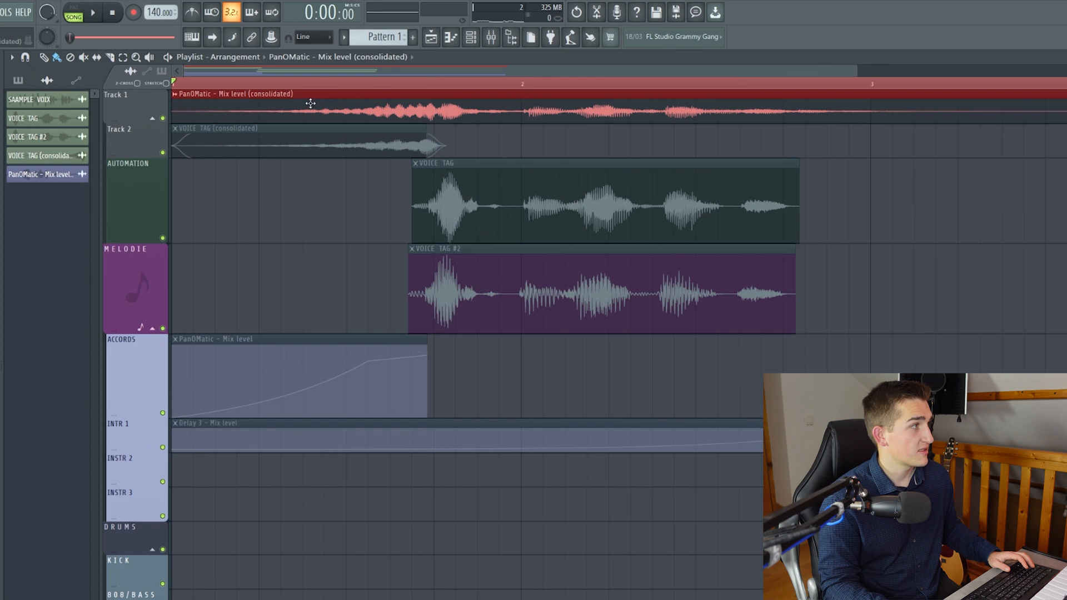
pyautogui.click(325, 83)
pyautogui.press('space')
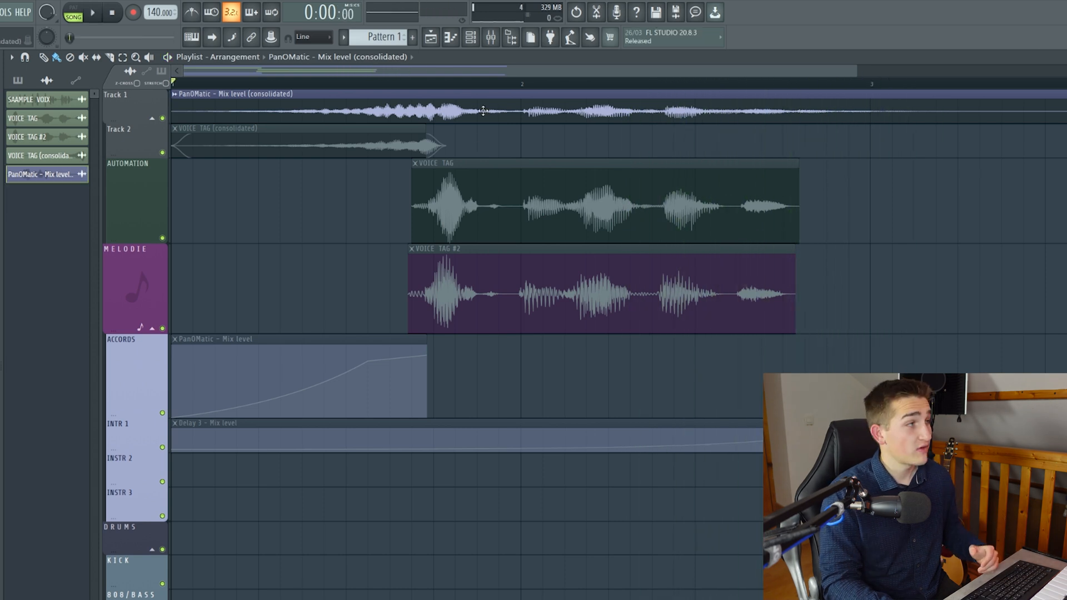
# Enable Fade stereo on the consolidated tag clip and play back the finished tag.
pyautogui.doubleClick(481, 112)
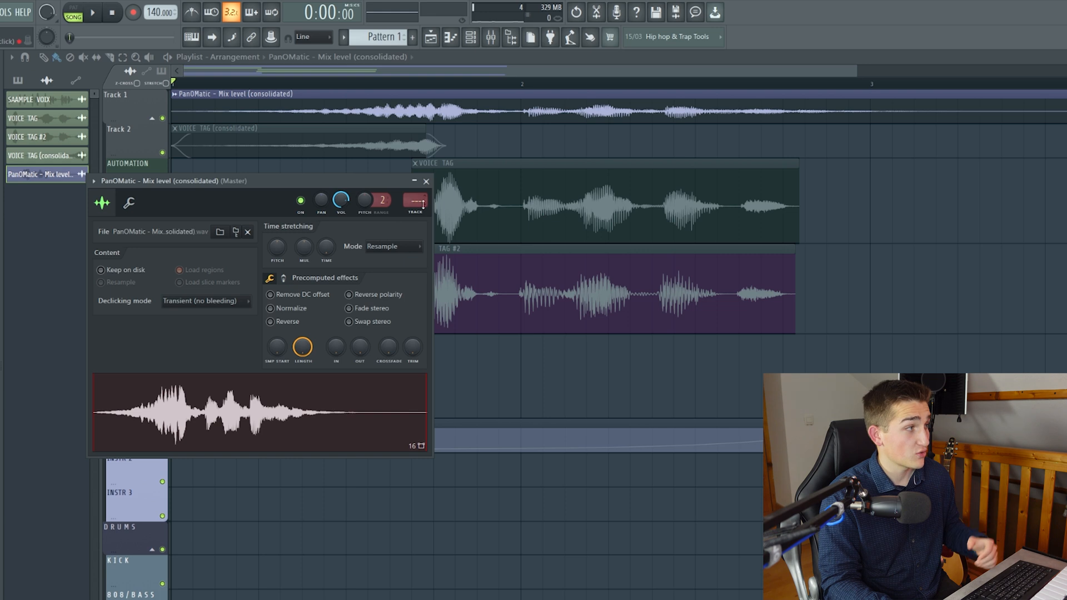
pyautogui.click(370, 309)
pyautogui.press('space')
pyautogui.click(427, 181)
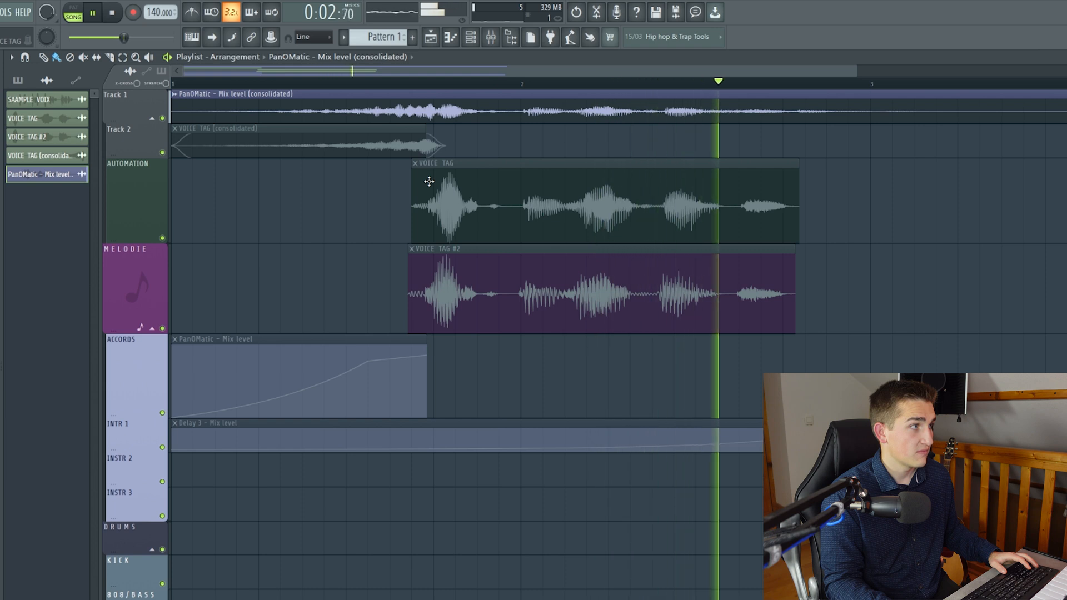
pyautogui.press('space')
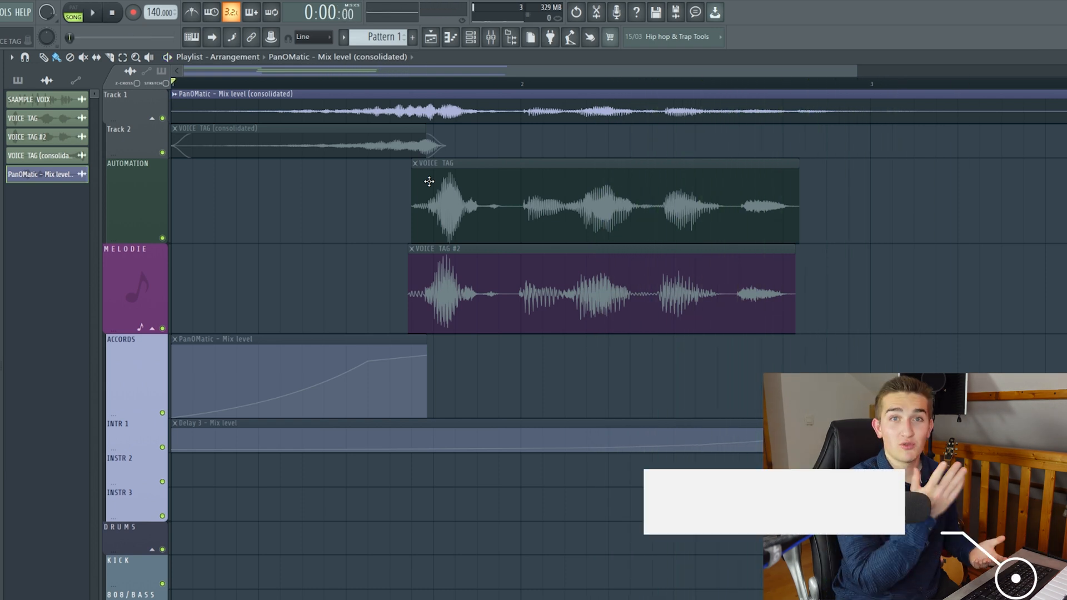